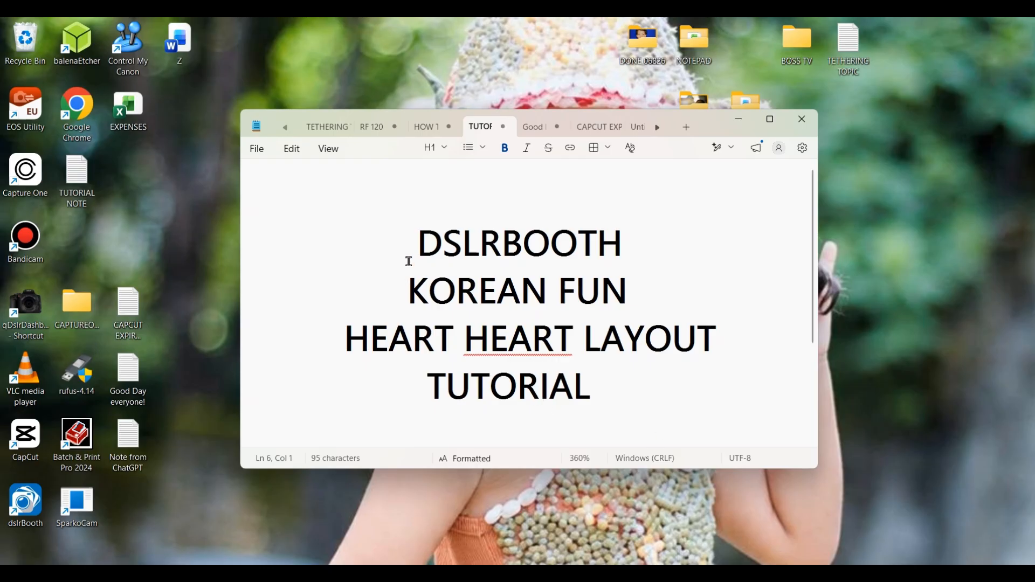
pyautogui.moveTo(412, 245); pyautogui.dragTo(665, 253)
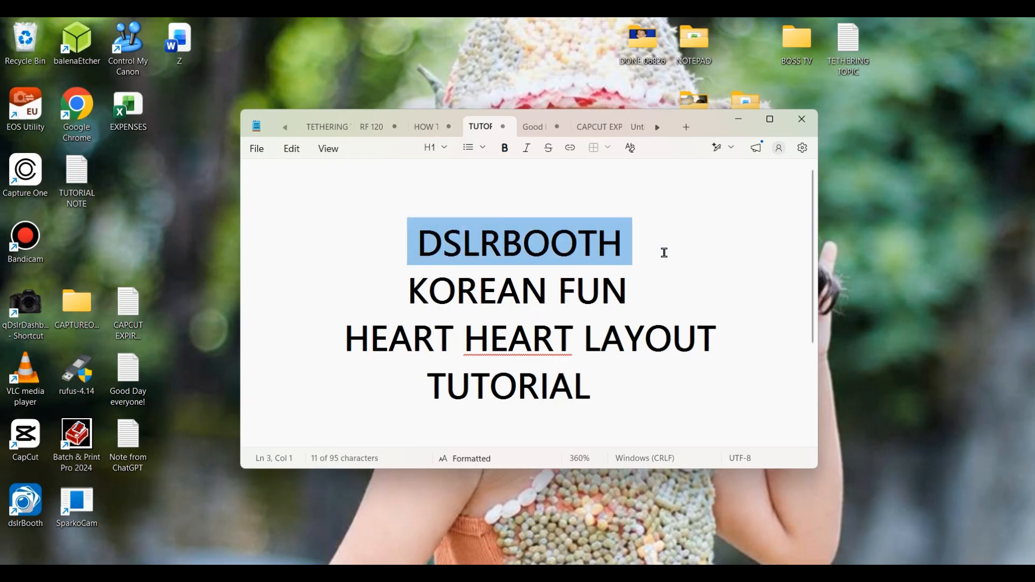
pyautogui.moveTo(403, 289); pyautogui.dragTo(639, 294)
pyautogui.moveTo(340, 337); pyautogui.dragTo(778, 370)
pyautogui.moveTo(414, 386); pyautogui.dragTo(666, 408)
pyautogui.click(690, 400)
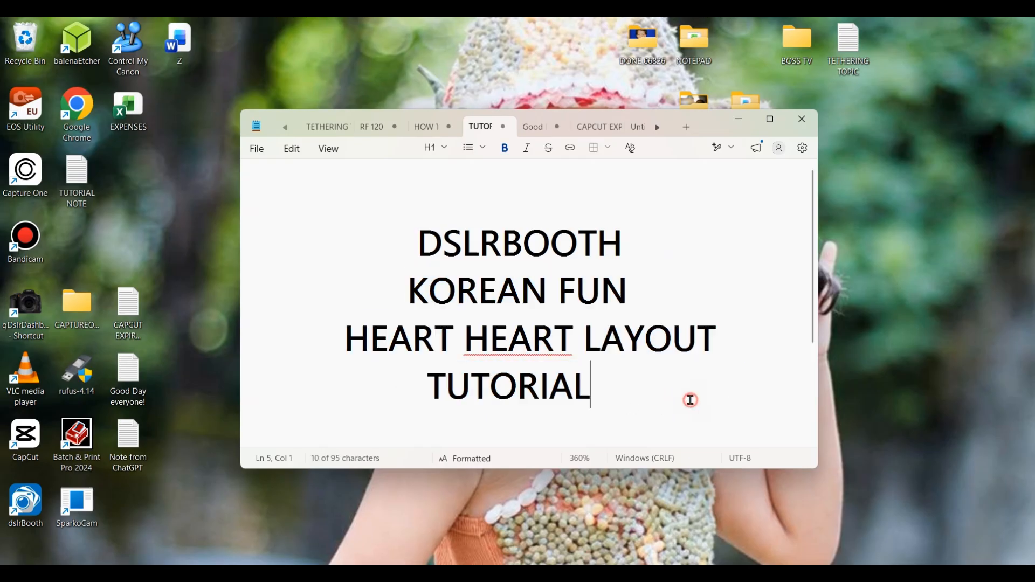
# - View the green-framed sample image, and view ChatGPT Image Jul 25, 2026, 02_14_27 PM from Downloads in a maximized window
pyautogui.moveTo(731, 573)
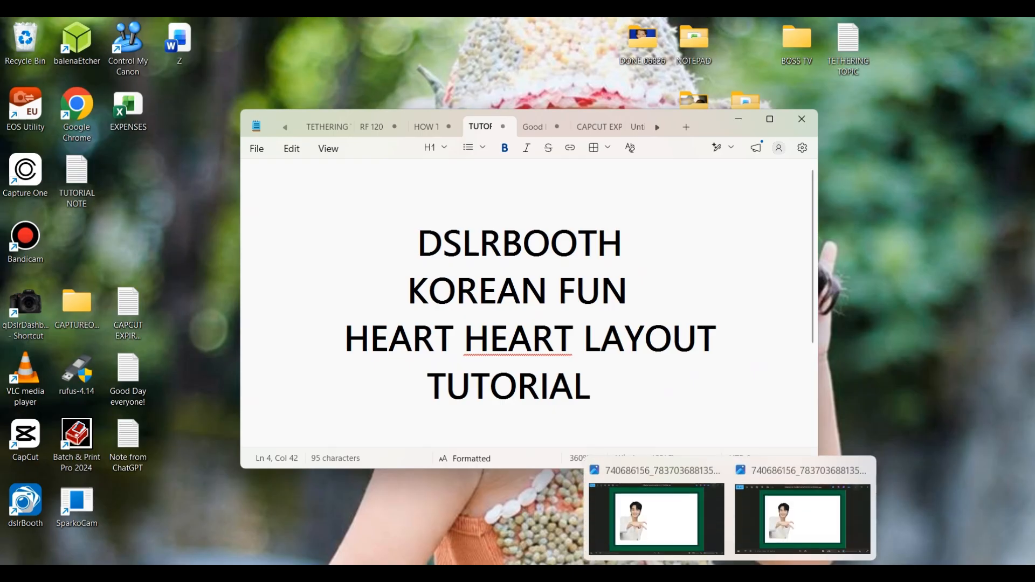
pyautogui.click(684, 522)
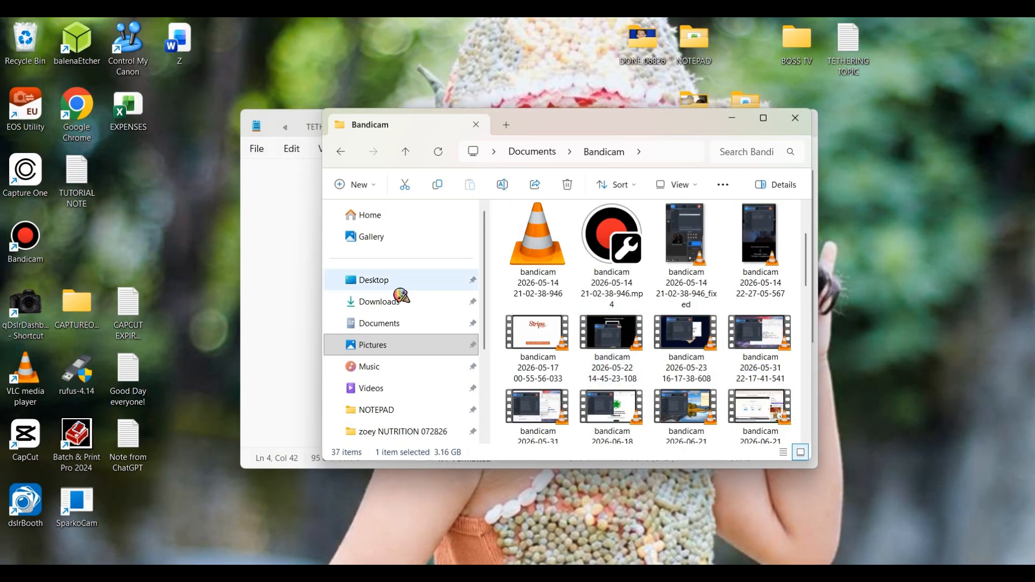
pyautogui.click(400, 297)
pyautogui.scroll(-2, 733, 345)
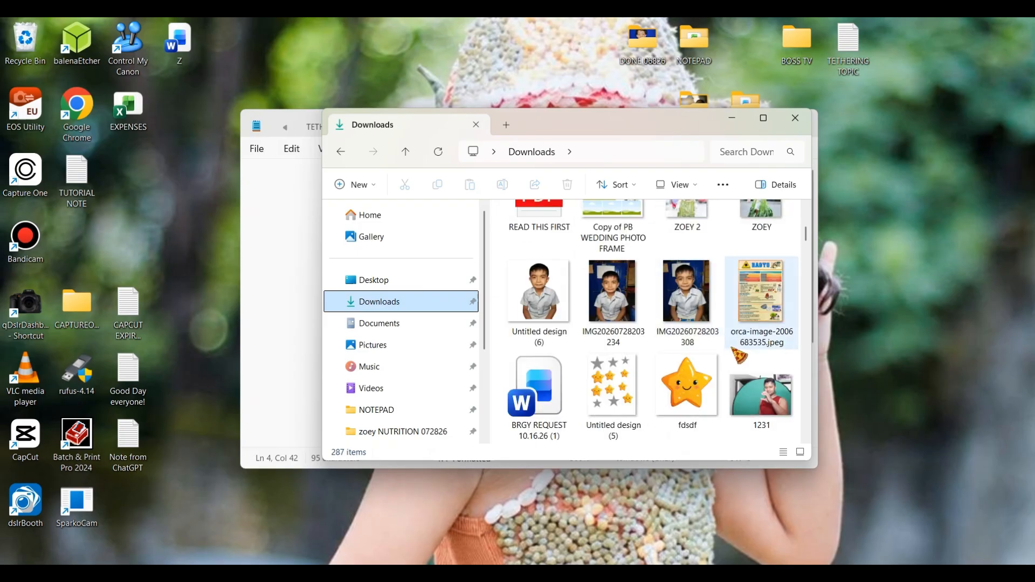
pyautogui.scroll(-10, 733, 356)
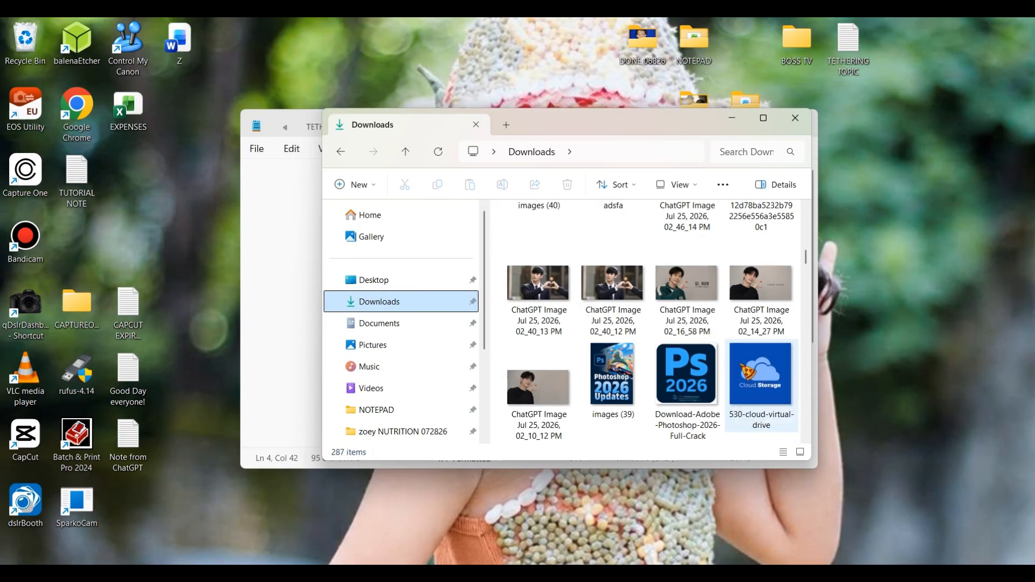
pyautogui.click(778, 277)
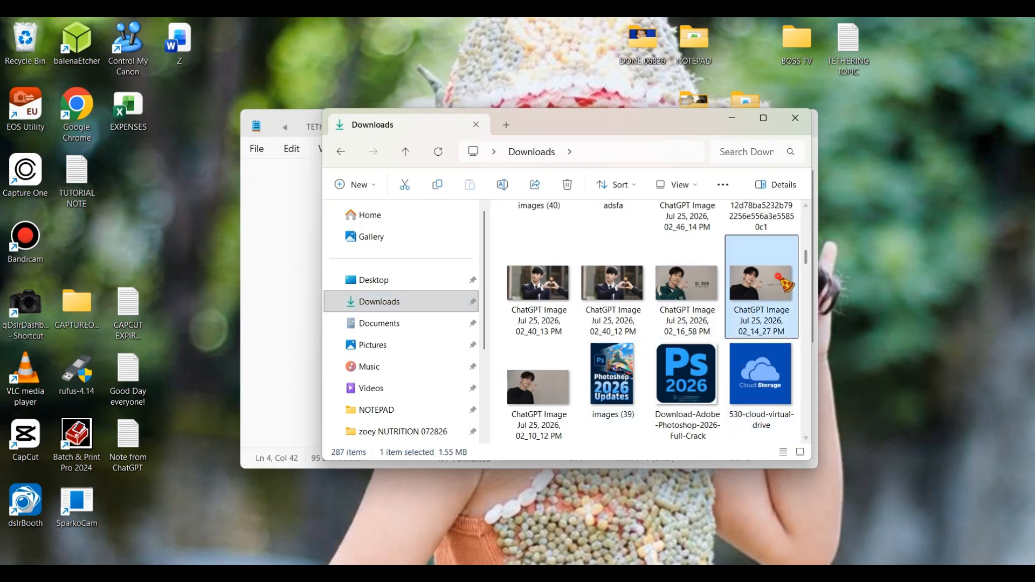
pyautogui.doubleClick(780, 278)
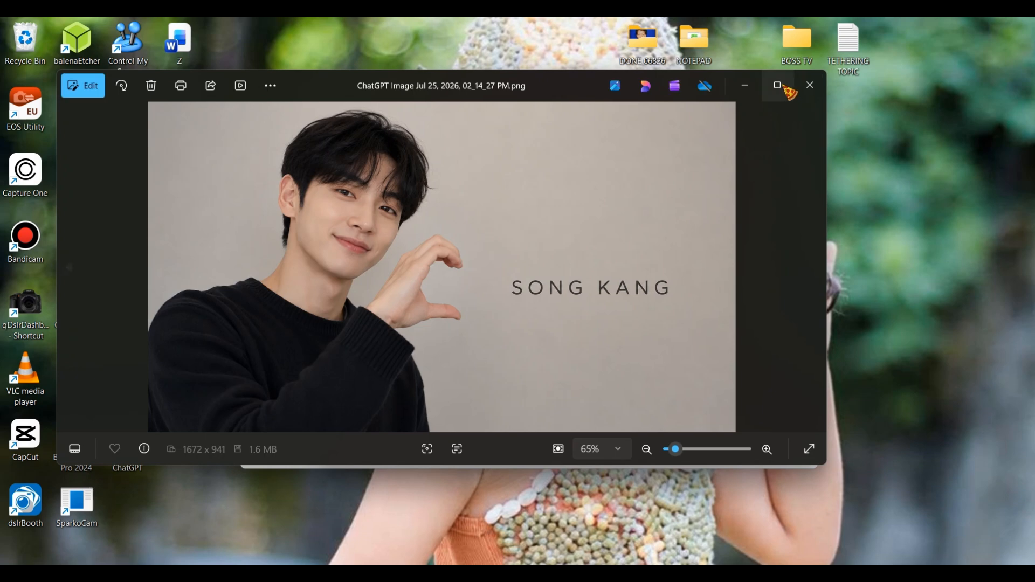
pyautogui.click(778, 86)
pyautogui.click(728, 206)
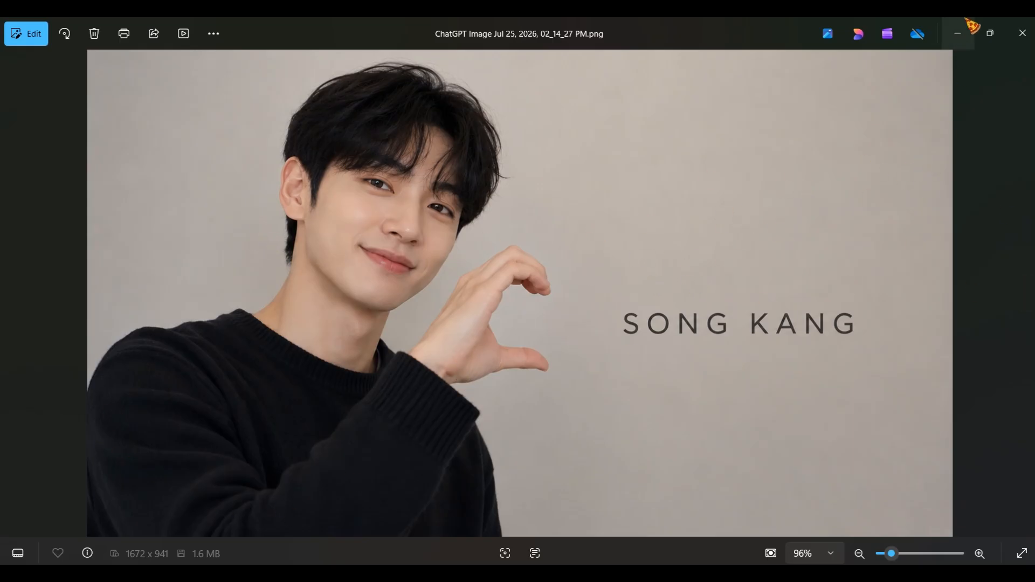
pyautogui.click(955, 30)
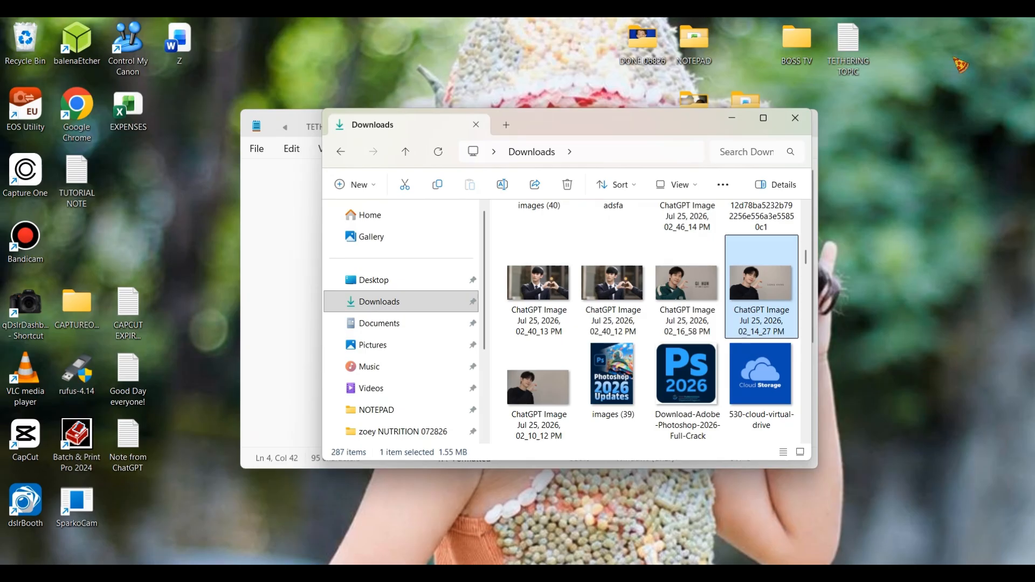
pyautogui.click(796, 118)
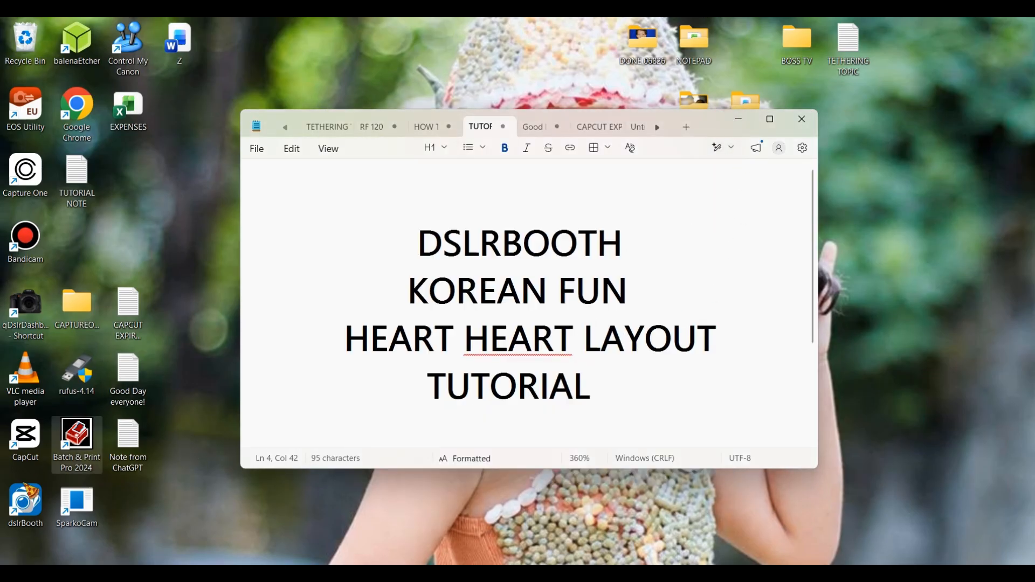
# - Switch to dslrBooth and examine the live view with the heart-pose cutout overlaid on the camera image
pyautogui.rightClick(632, 561)
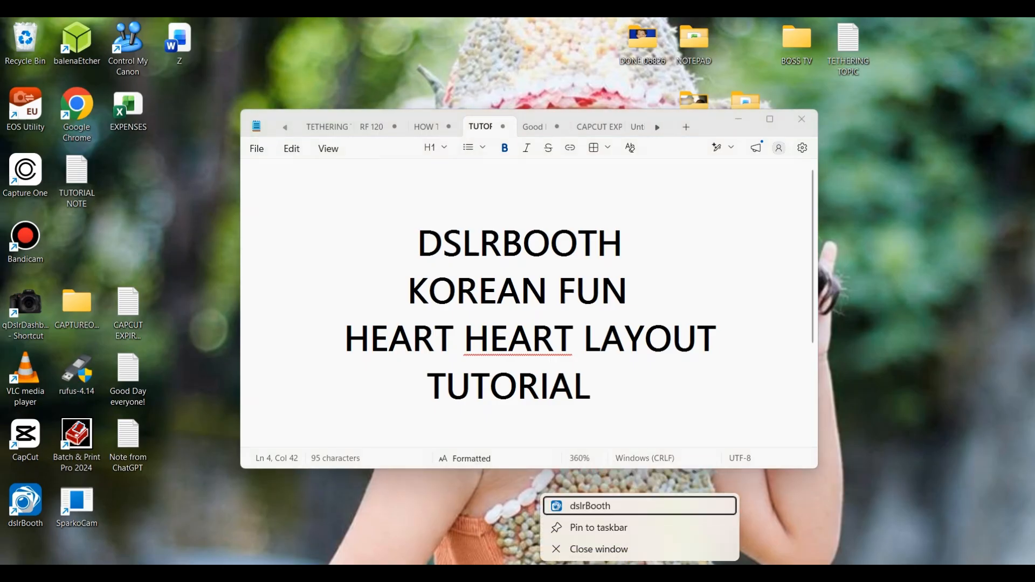
pyautogui.click(599, 506)
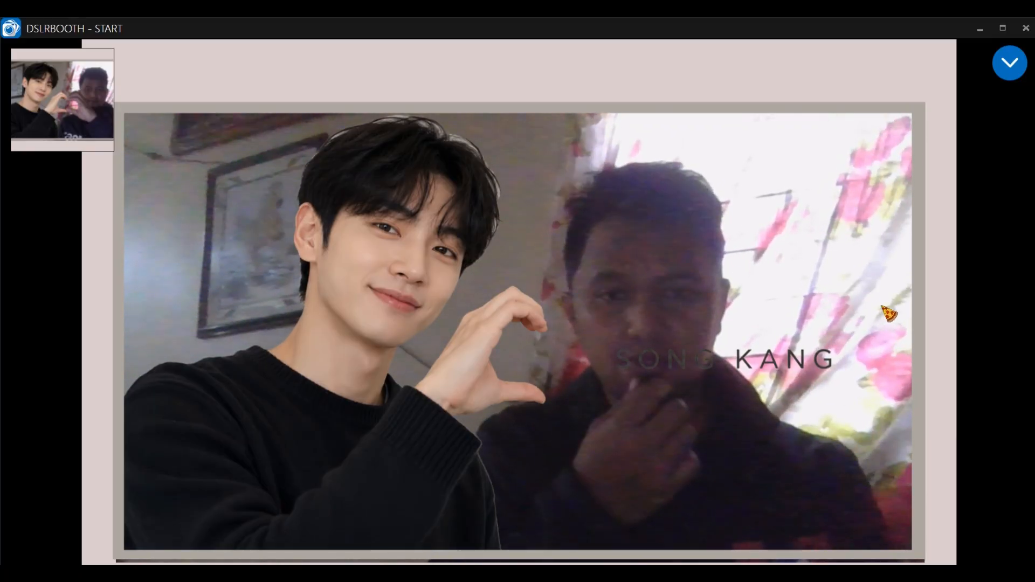
pyautogui.click(756, 418)
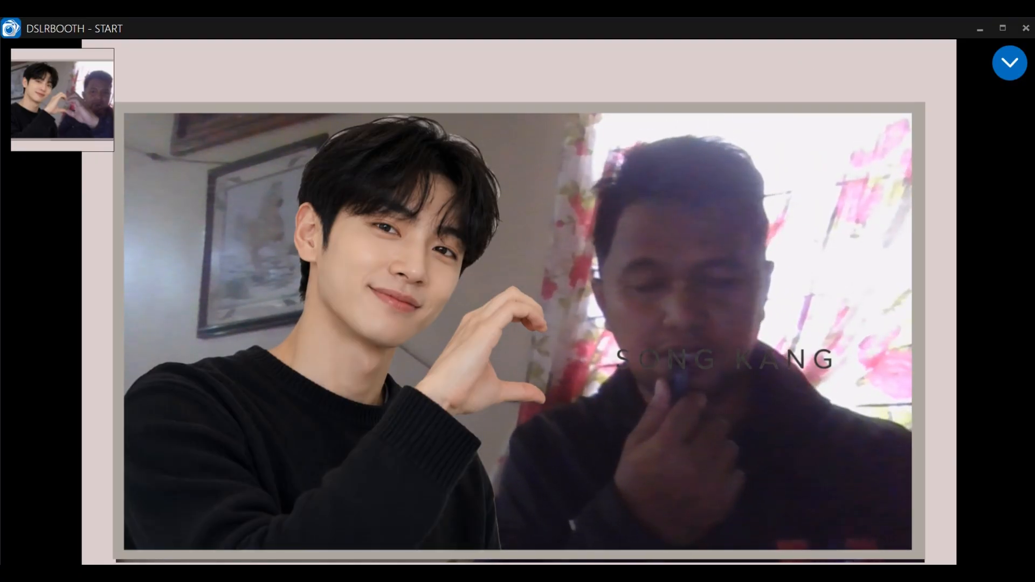
pyautogui.click(775, 187)
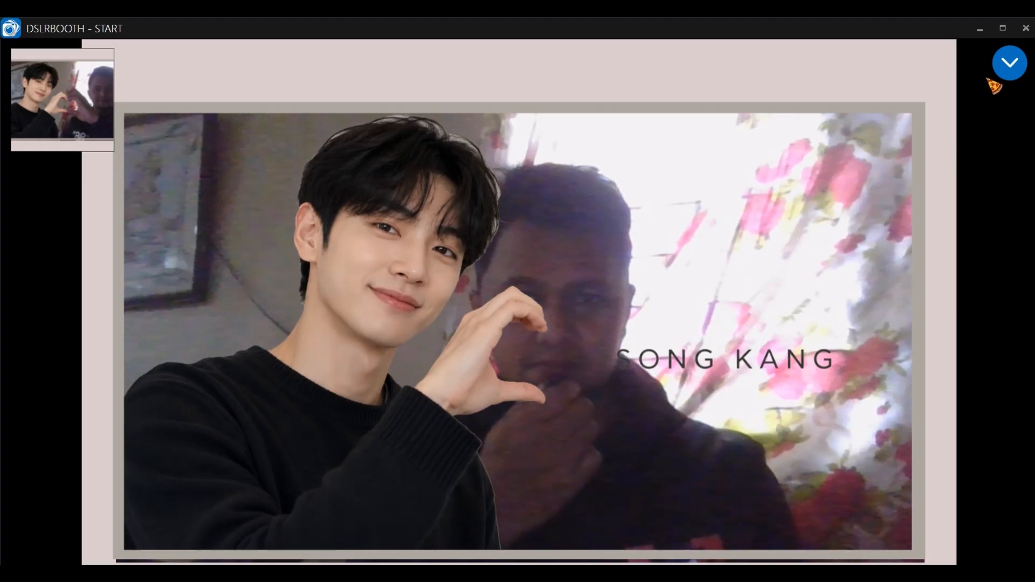
pyautogui.click(980, 30)
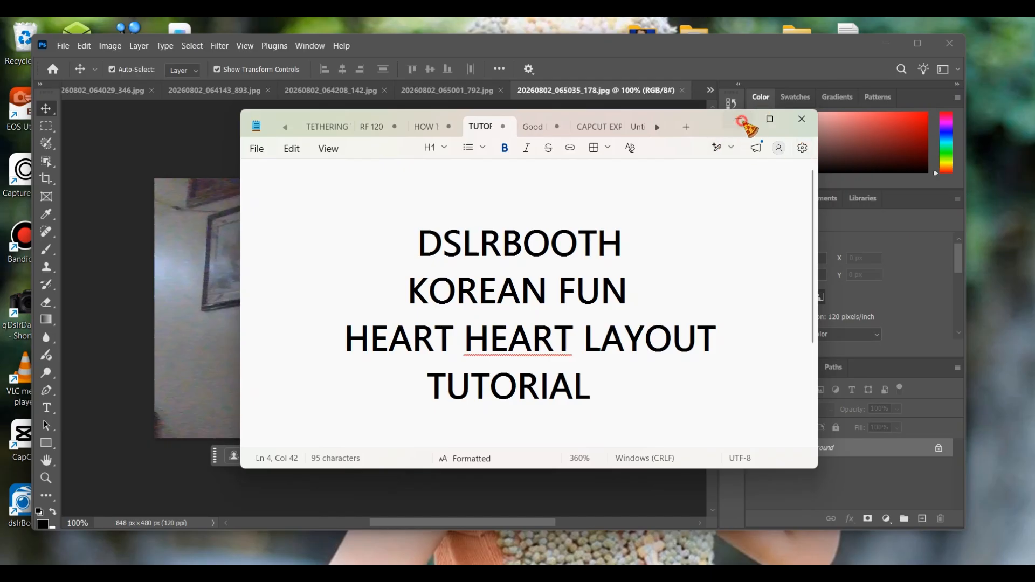
# - Open ChatGPT Image Jul 25, 2026, 02_16_58 PM from the Downloads folder as its own document in Photoshop
pyautogui.click(739, 120)
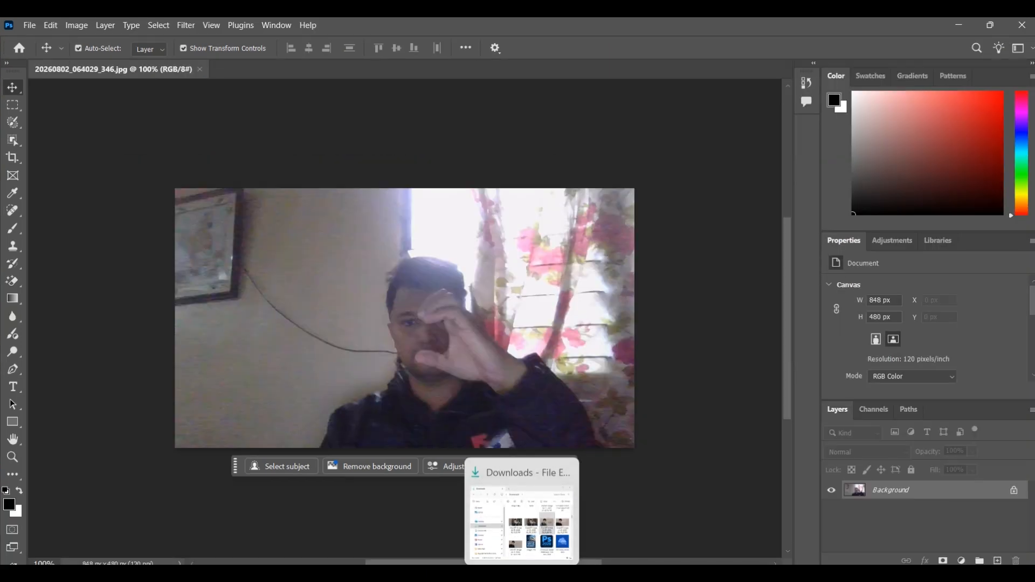
pyautogui.click(521, 513)
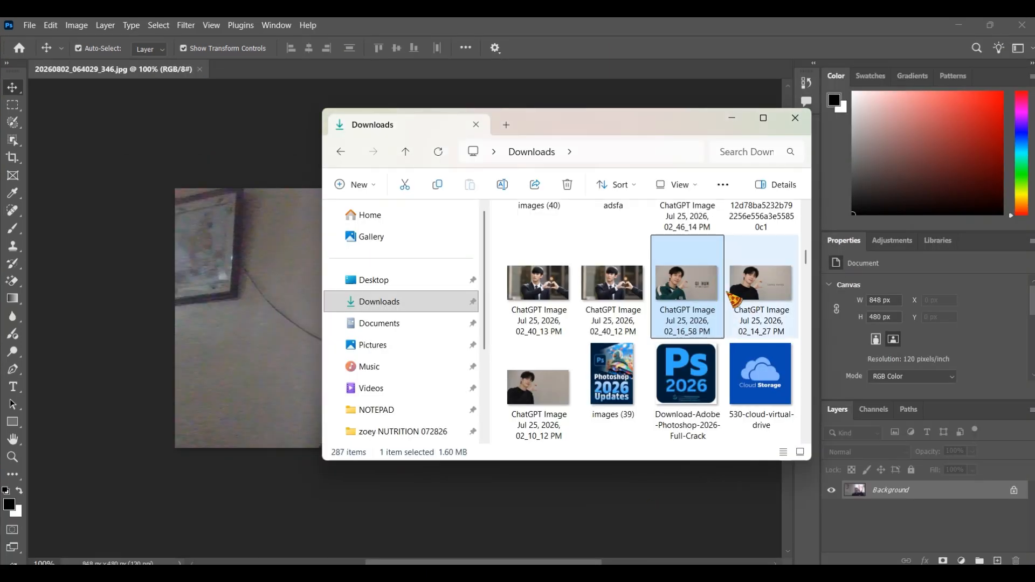
pyautogui.moveTo(691, 294); pyautogui.dragTo(358, 79)
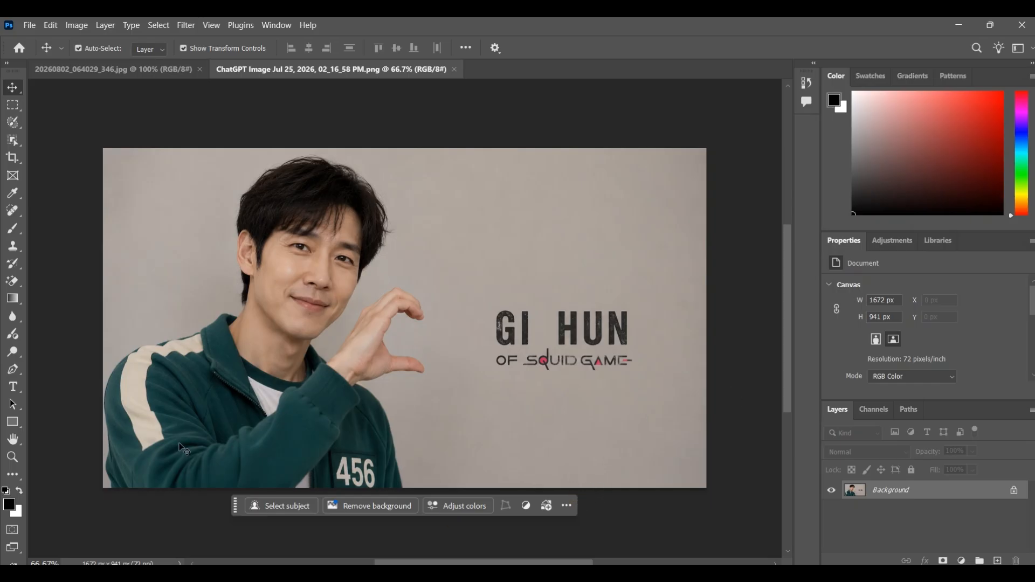
# - Erase the grey background around the man and the title lettering with the Magic Eraser Tool at tolerance 32
pyautogui.click(14, 286)
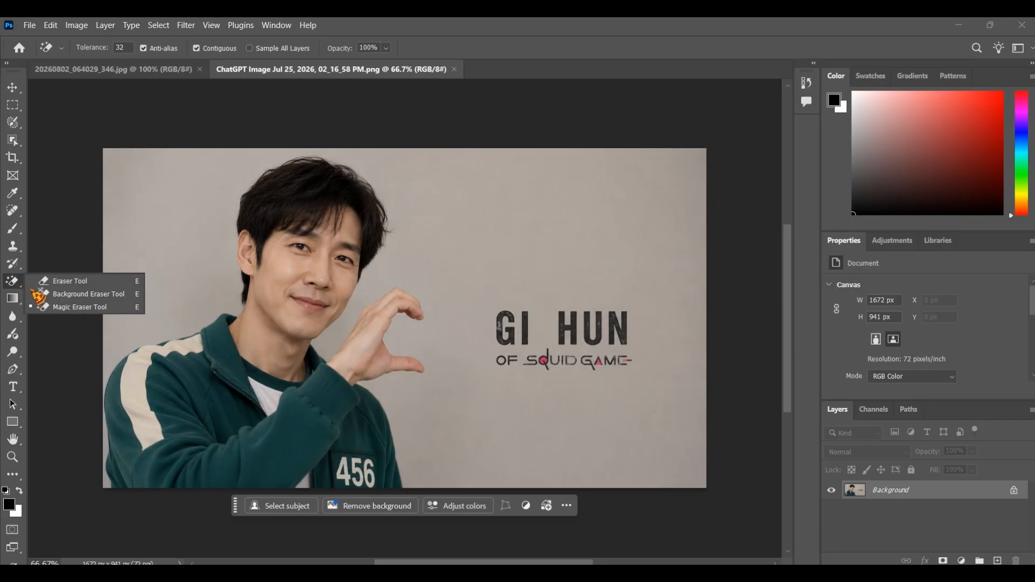
pyautogui.click(93, 310)
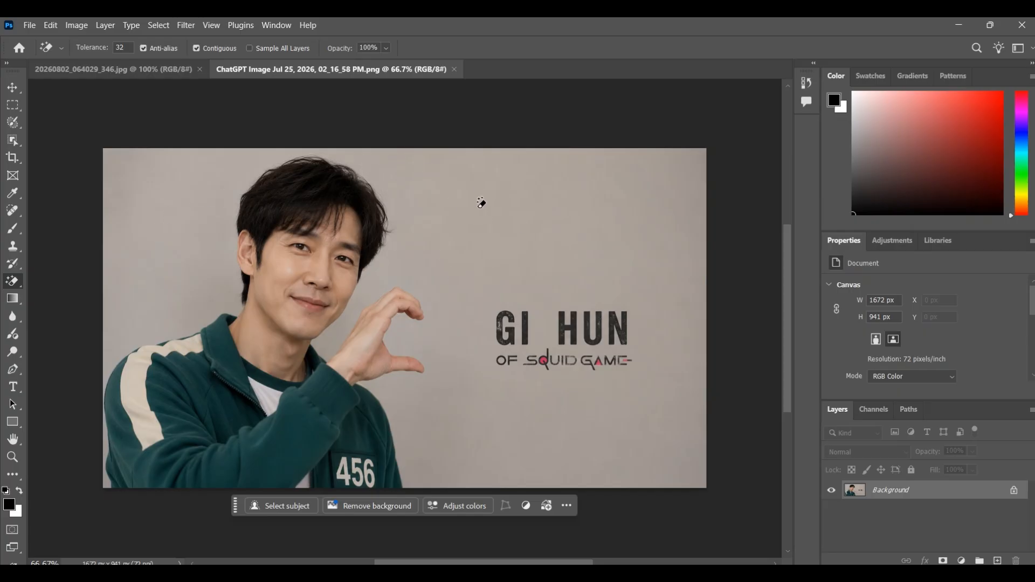
pyautogui.click(506, 234)
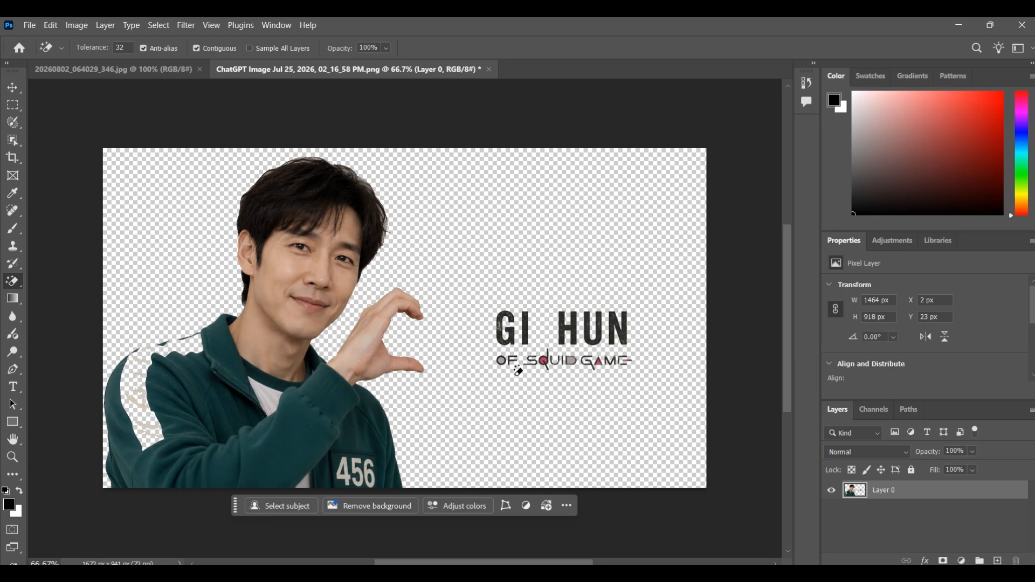
pyautogui.click(504, 360)
pyautogui.click(573, 358)
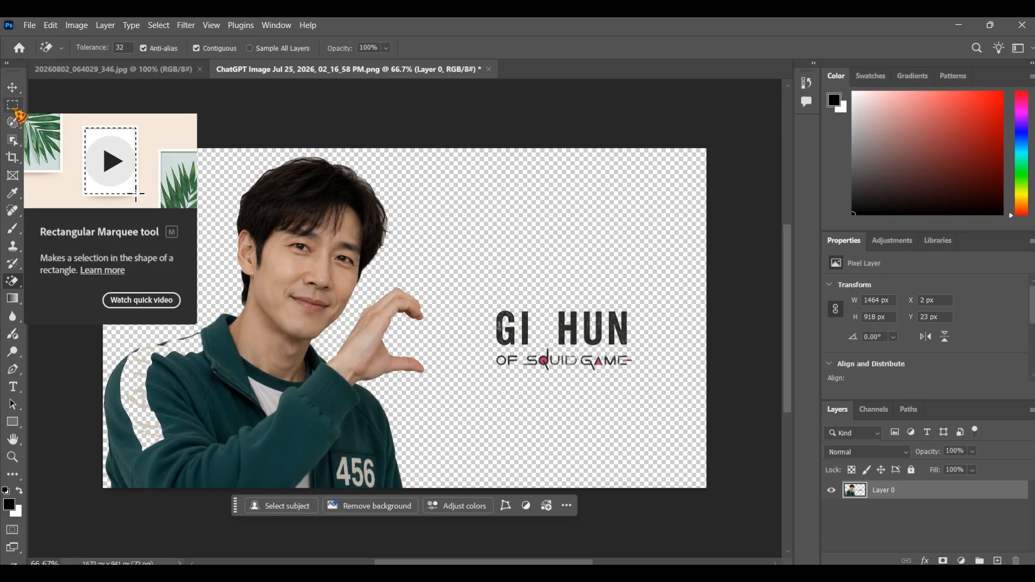
# - Select the GI HUN OF SQUID GAME title with a rectangular marquee about 424 x 231 px and cut it to a new layer
pyautogui.click(21, 111)
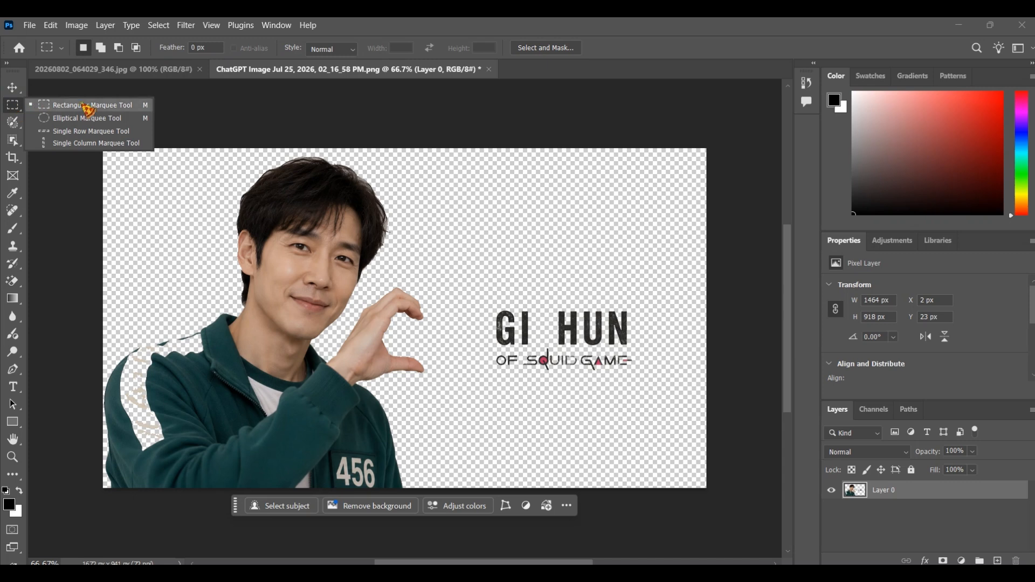
pyautogui.click(88, 107)
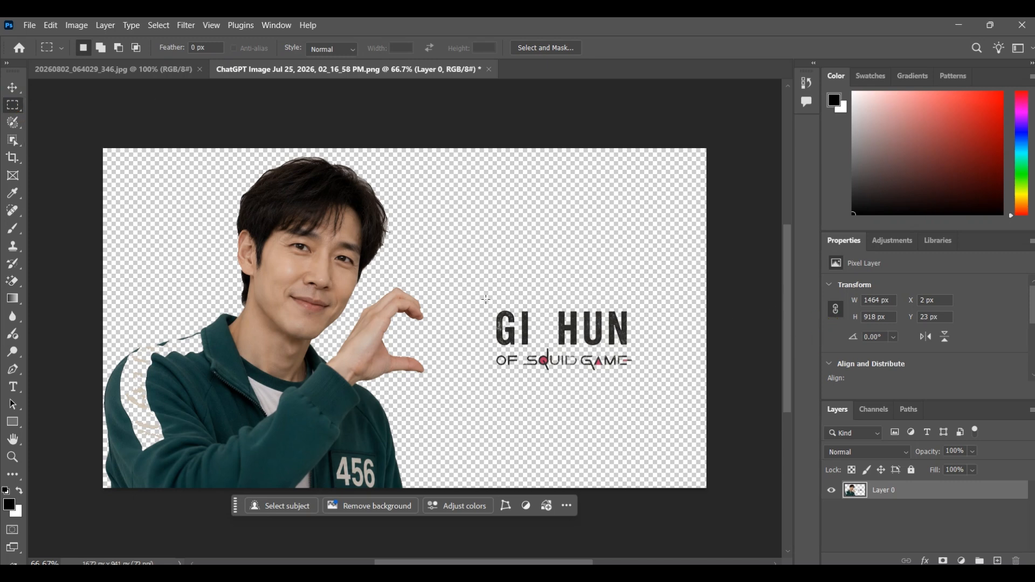
pyautogui.moveTo(485, 299); pyautogui.dragTo(637, 381)
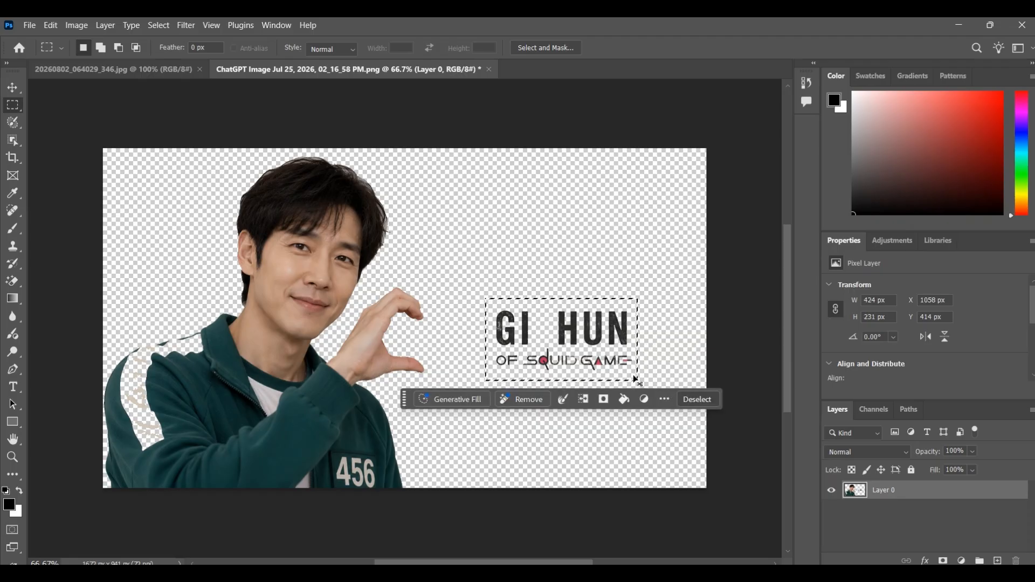
pyautogui.hotkey('ctrl', 'j')
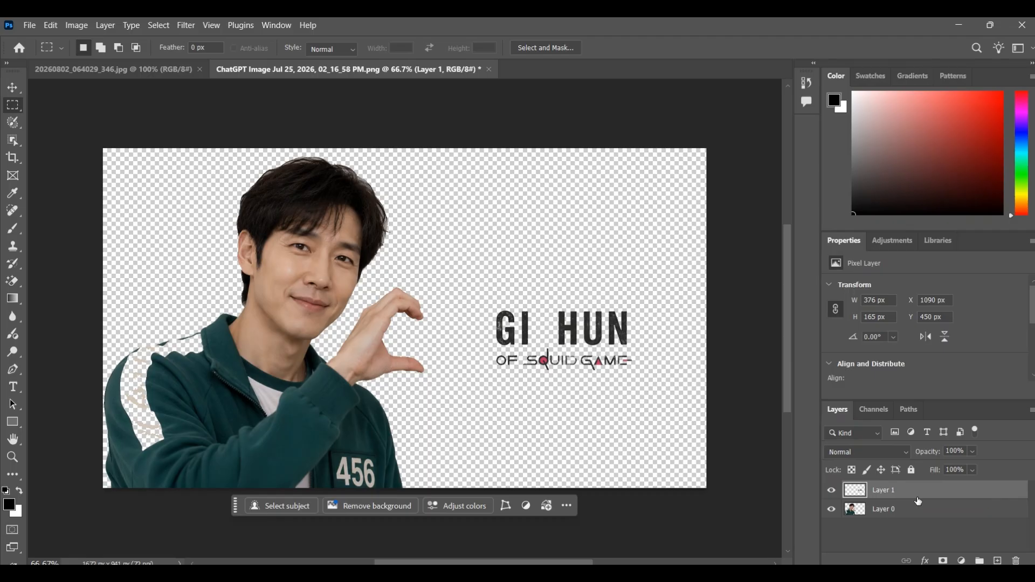
pyautogui.hotkey('ctrl', 'z')
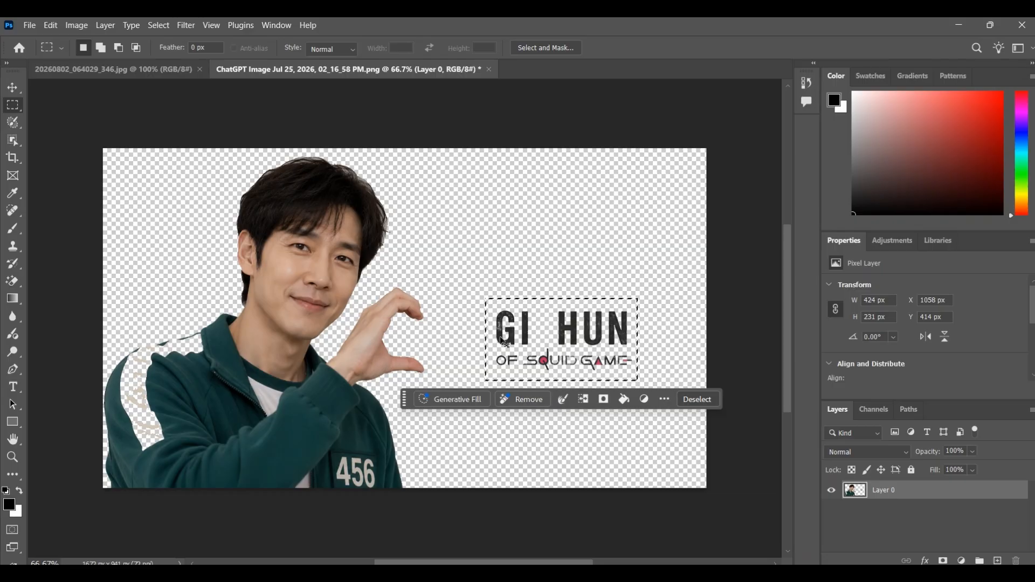
pyautogui.hotkey('ctrl', 'j')
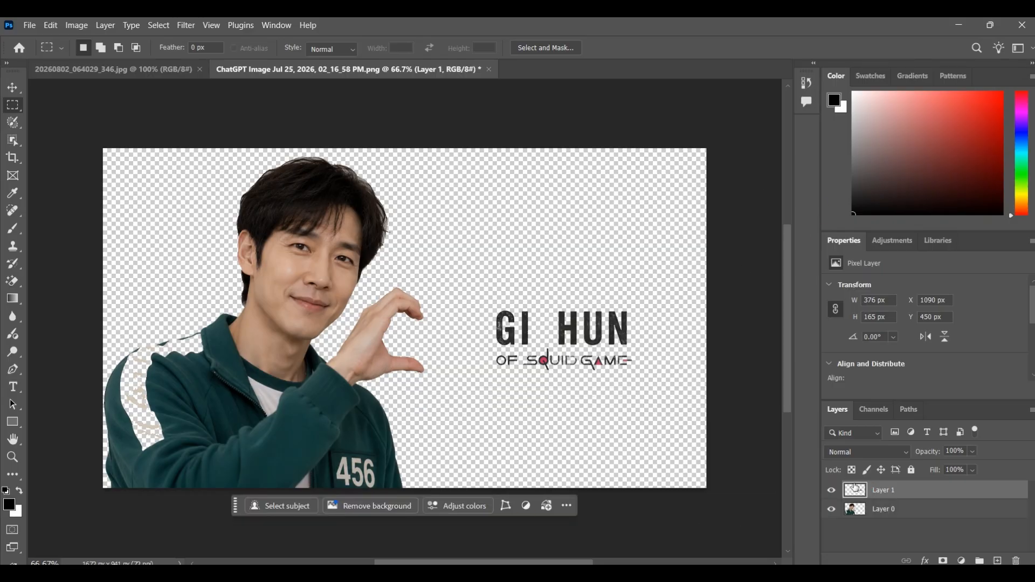
# - Toggle the visibility of Layer 1 and Layer 0 to check that the title and the man are separated
pyautogui.moveTo(897, 500); pyautogui.dragTo(869, 550)
pyautogui.click(832, 492)
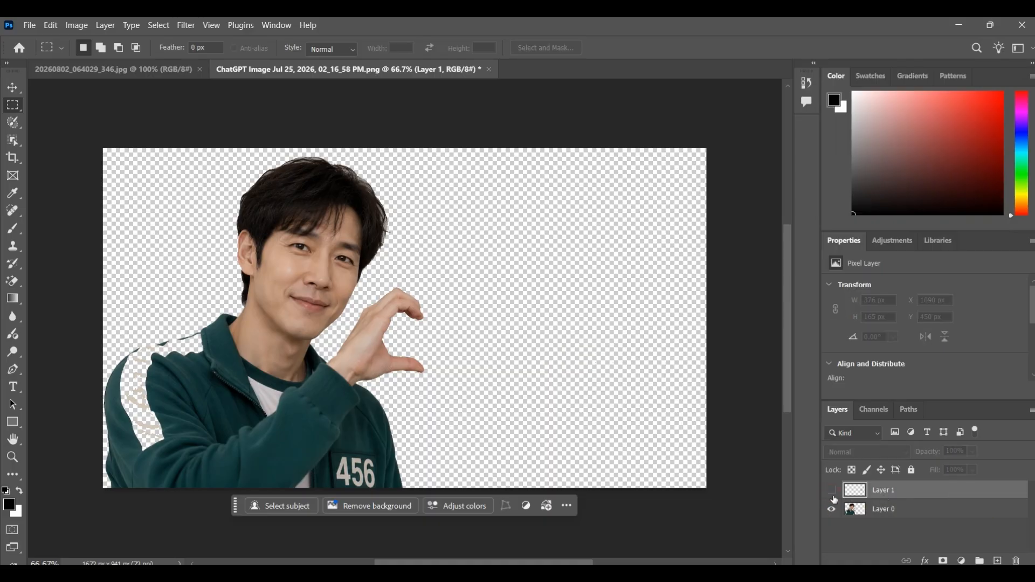
pyautogui.click(831, 492)
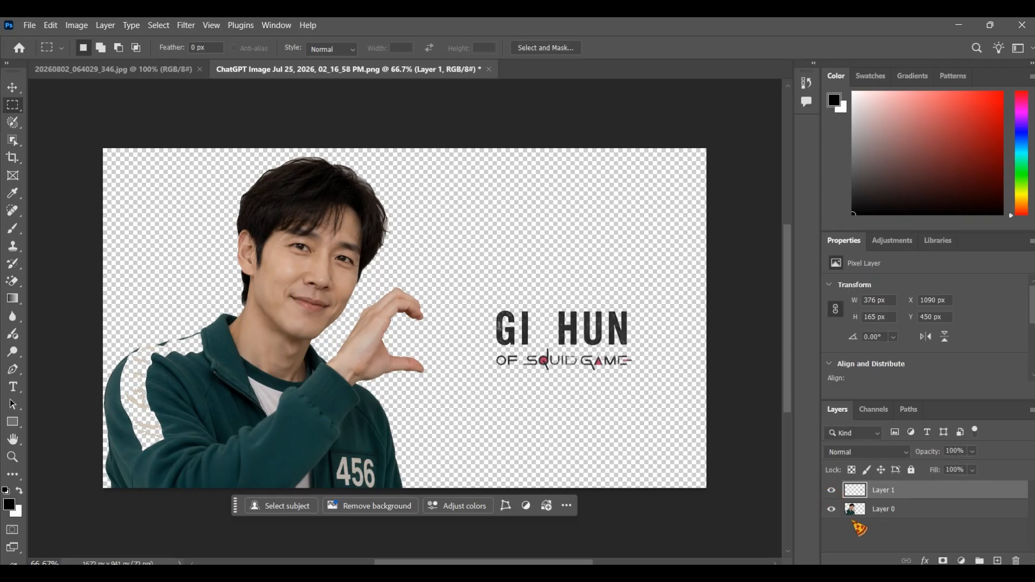
pyautogui.click(895, 511)
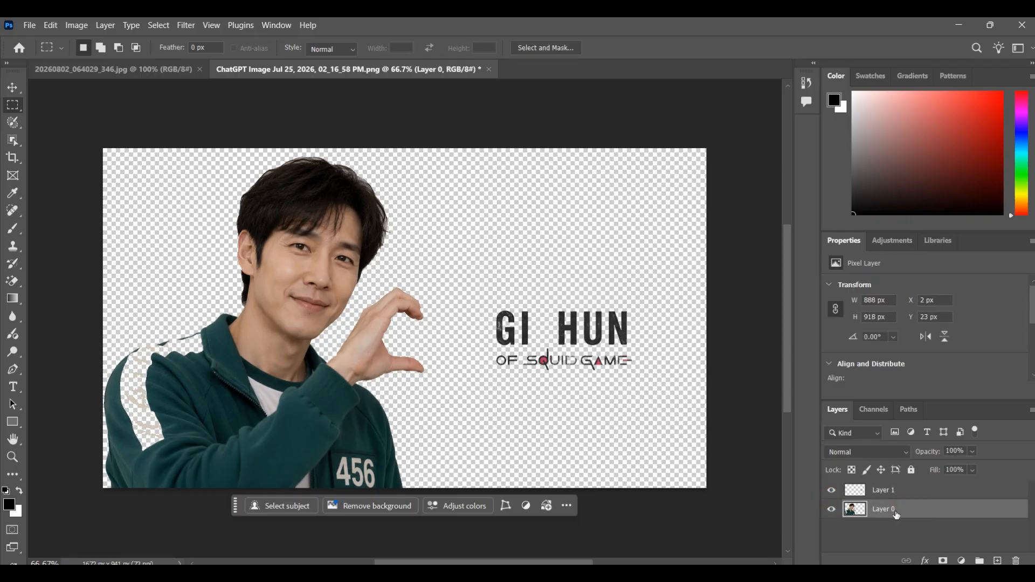
pyautogui.click(831, 510)
pyautogui.click(831, 510)
pyautogui.click(895, 492)
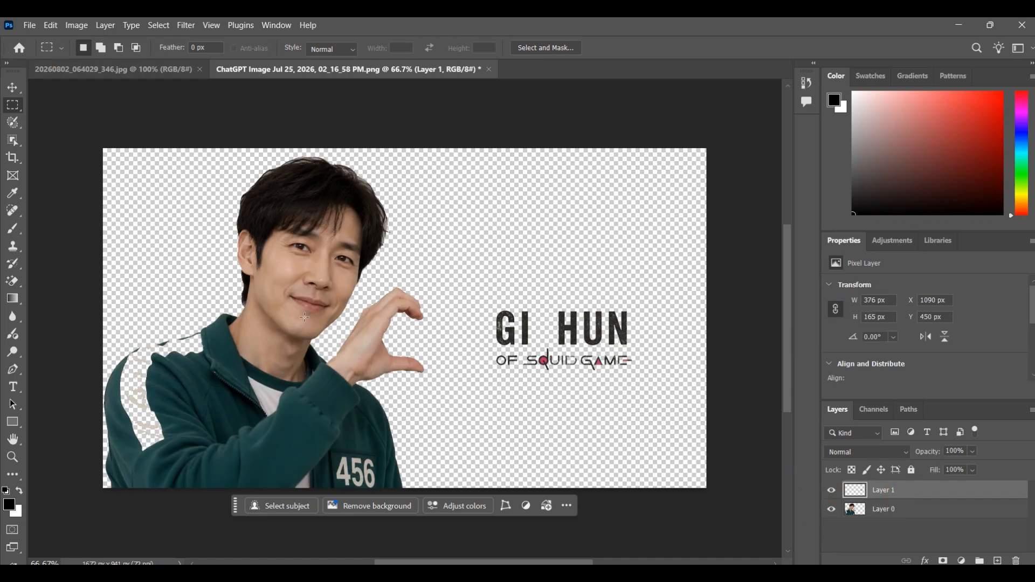
# - Move the GI HUN OF SQUID GAME title near the canvas's lower edge beside the man and scale it to about 282 x 124 px
pyautogui.click(12, 87)
pyautogui.moveTo(557, 353); pyautogui.dragTo(473, 375)
pyautogui.click(574, 263)
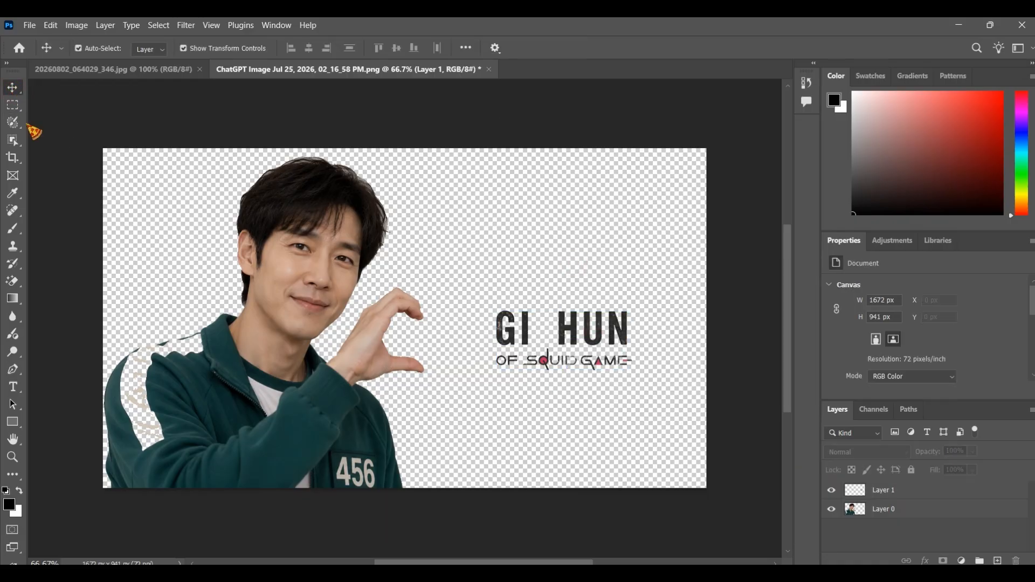
pyautogui.rightClick(20, 93)
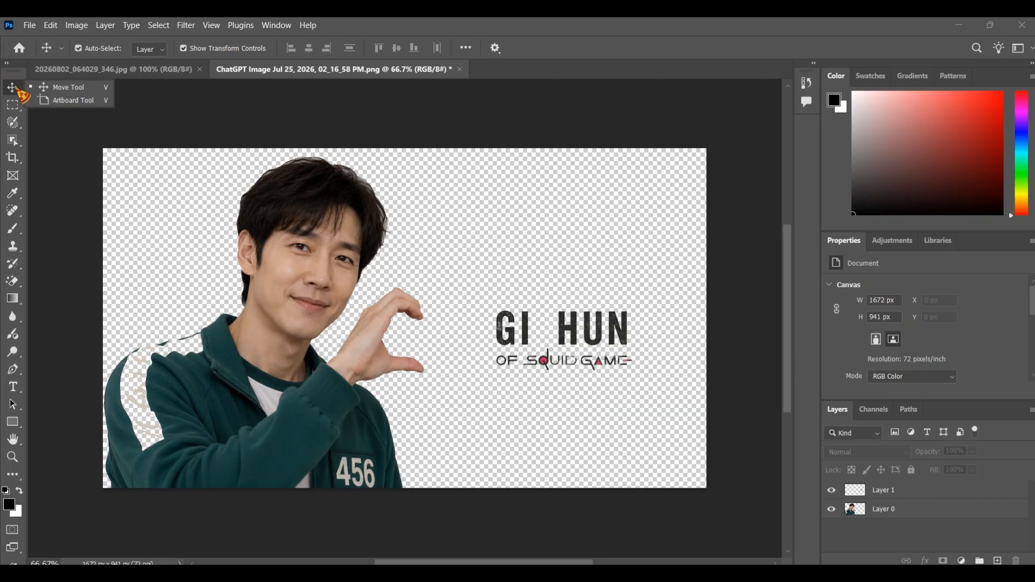
pyautogui.click(63, 87)
pyautogui.moveTo(593, 346); pyautogui.dragTo(630, 429)
pyautogui.moveTo(645, 469); pyautogui.dragTo(587, 459)
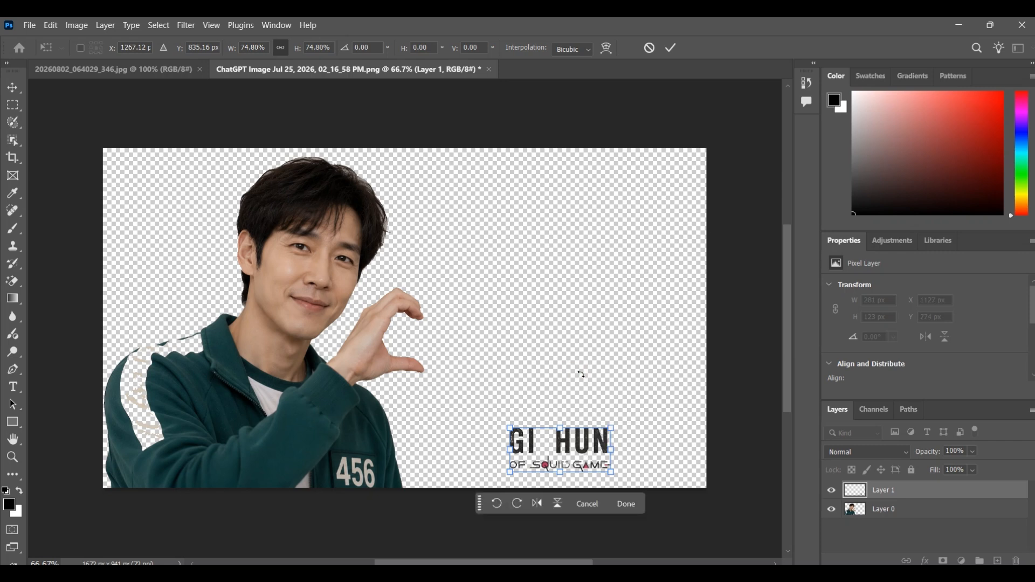
pyautogui.click(671, 48)
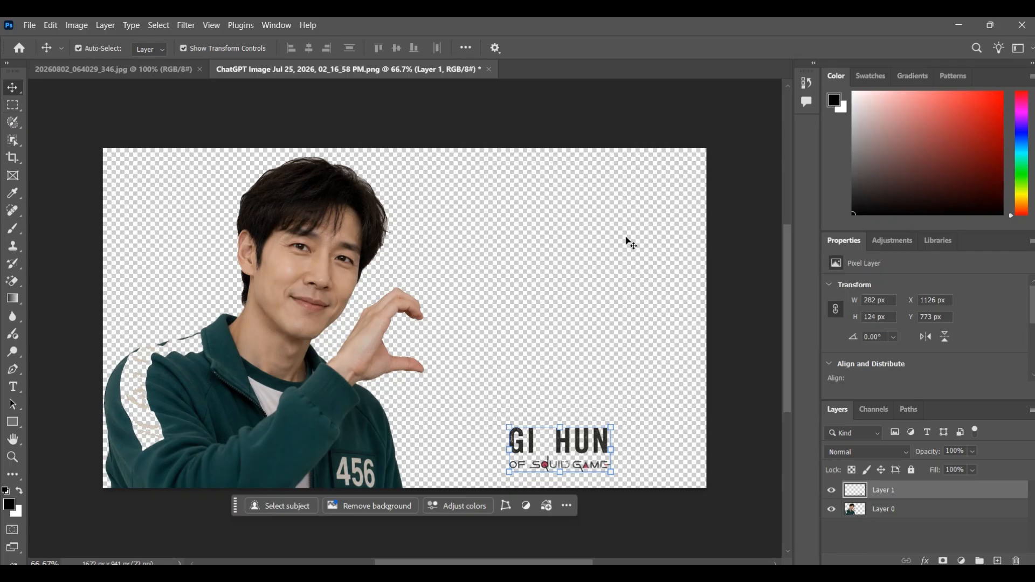
# - Add a new layer, marquee an area about 1633 x 902 px just inside the canvas edges, and invert the selection
pyautogui.click(998, 561)
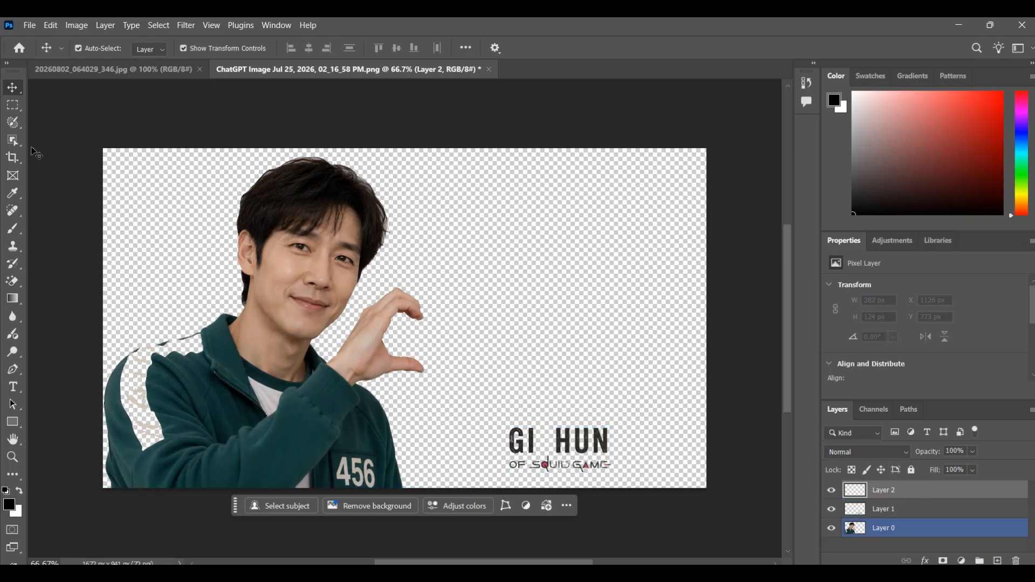
pyautogui.click(14, 105)
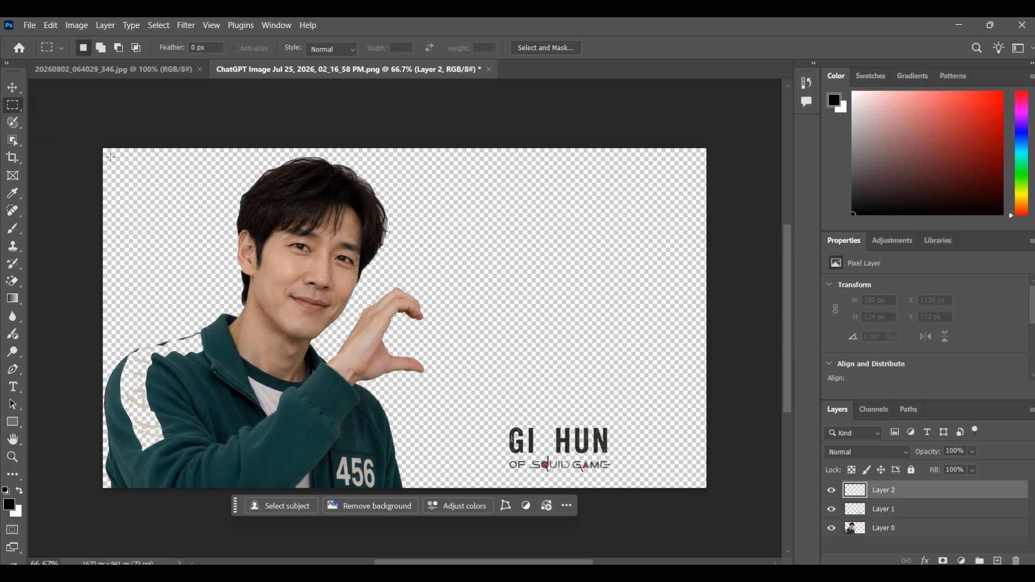
pyautogui.moveTo(123, 170); pyautogui.dragTo(699, 482)
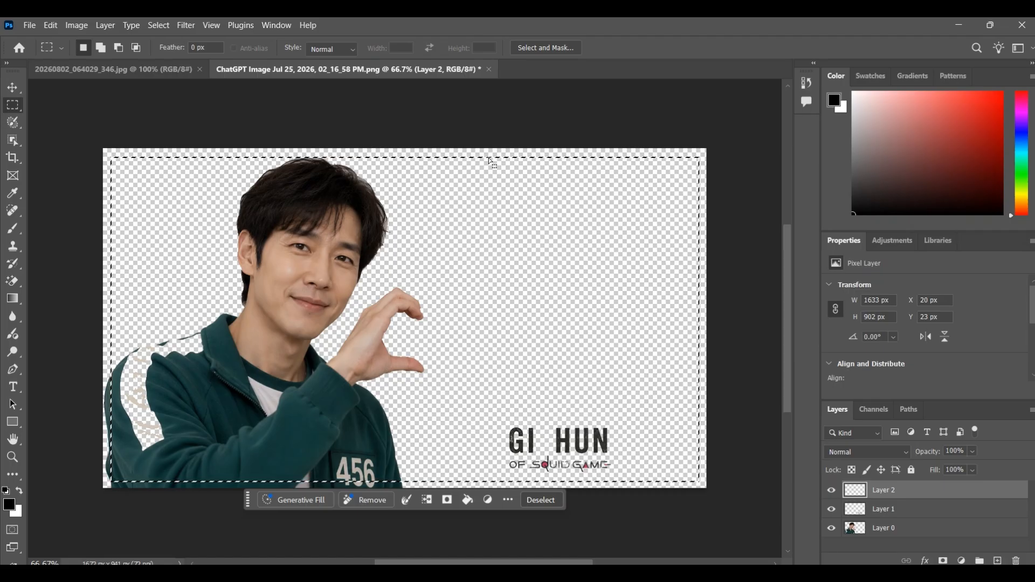
pyautogui.hotkey('ctrl', 'a')
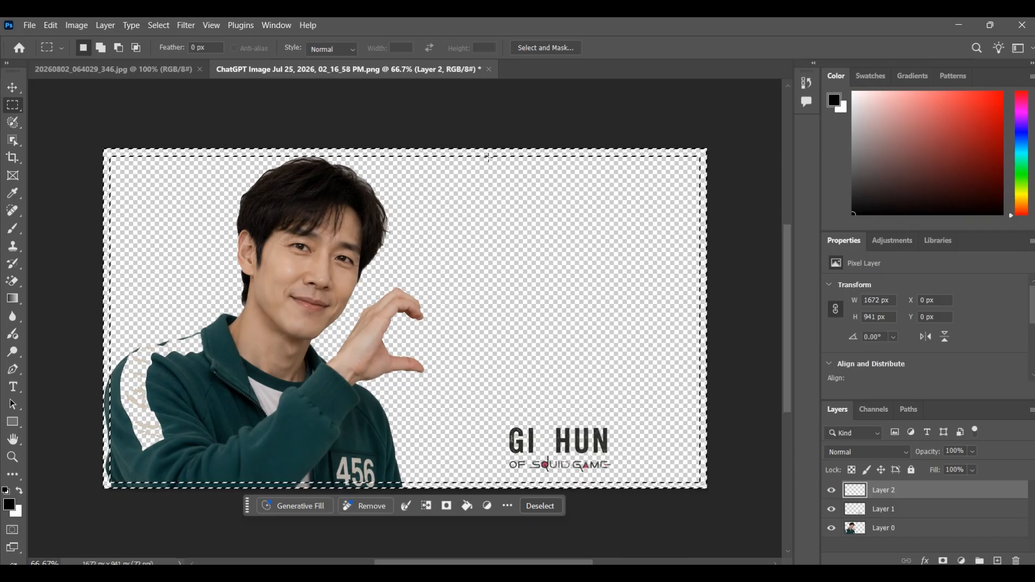
# - Set the foreground colour to the bright yellow-green d9f136
pyautogui.click(8, 504)
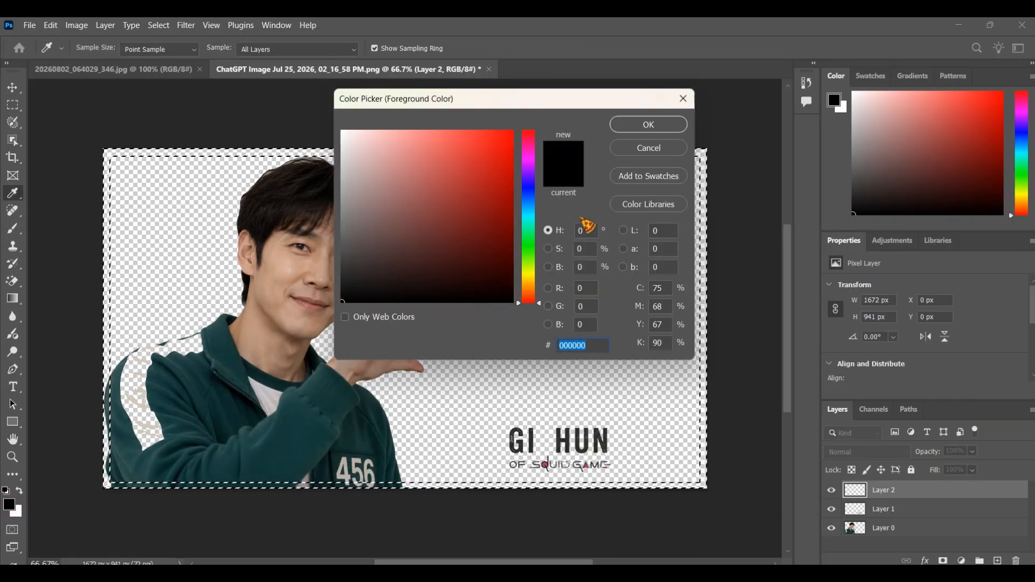
pyautogui.click(443, 156)
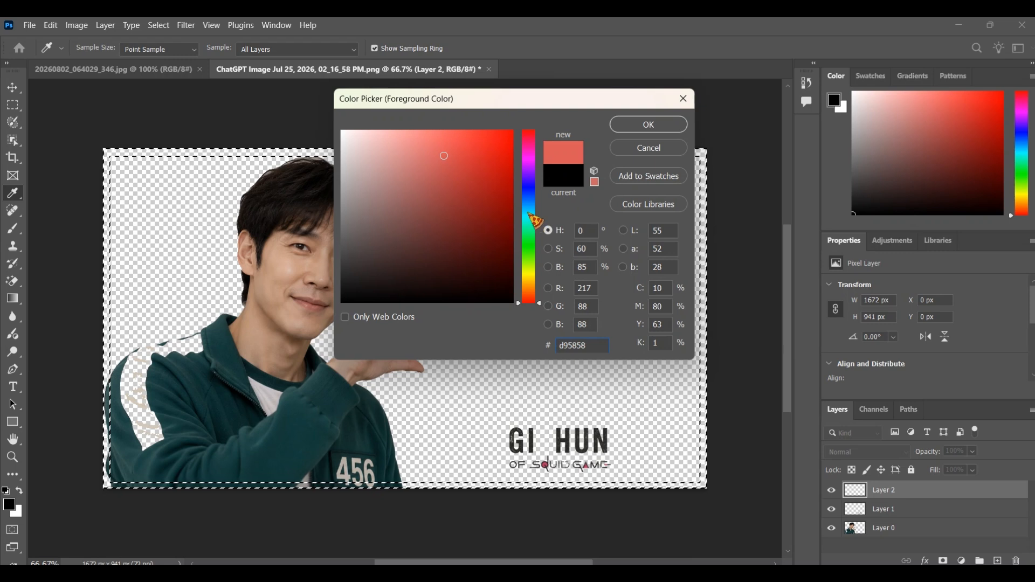
pyautogui.moveTo(531, 231); pyautogui.dragTo(560, 272)
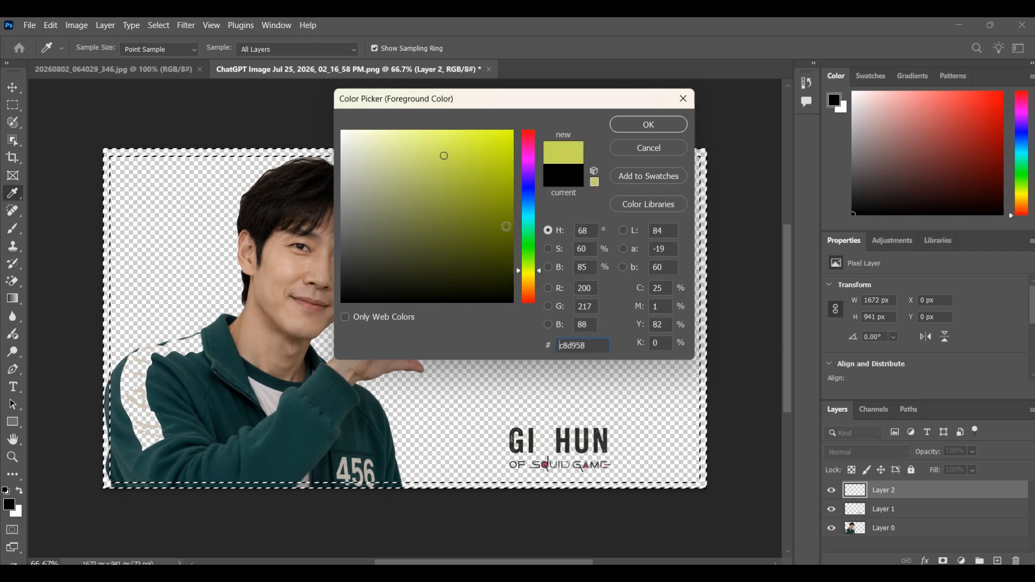
pyautogui.click(475, 140)
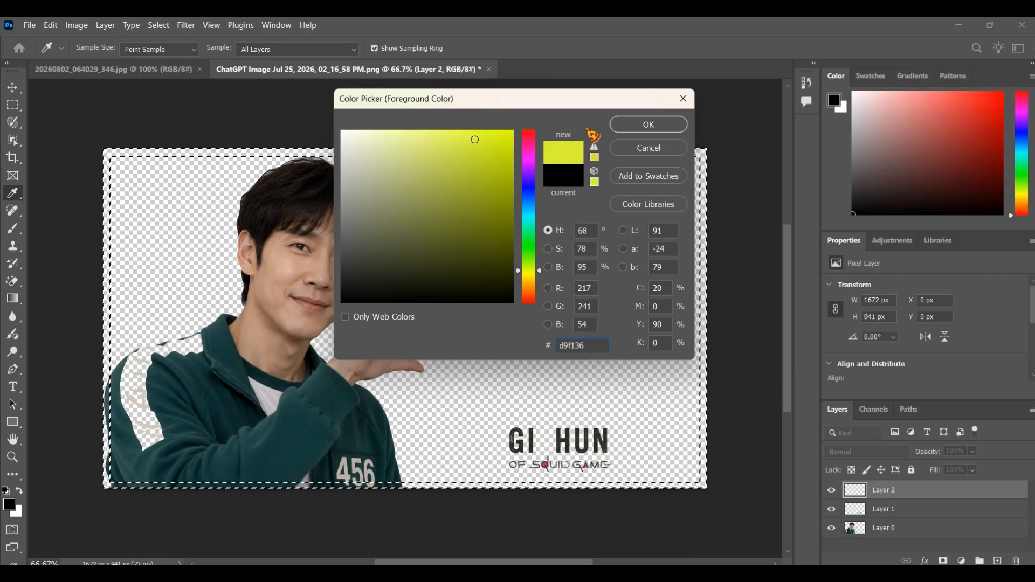
pyautogui.click(647, 125)
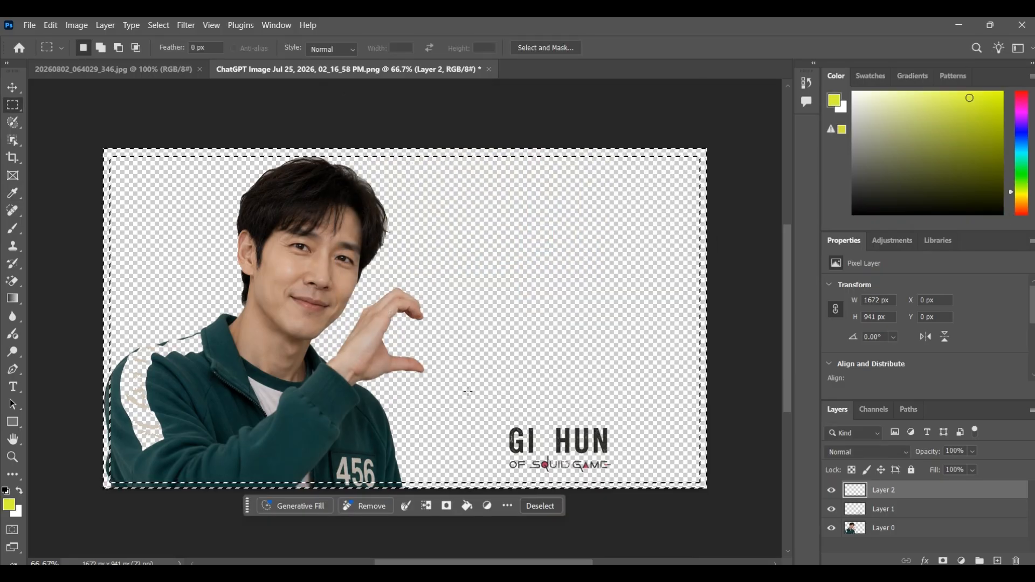
# - Fill the border selection on Layer 2 with the foreground colour using the Paint Bucket Tool
pyautogui.click(13, 298)
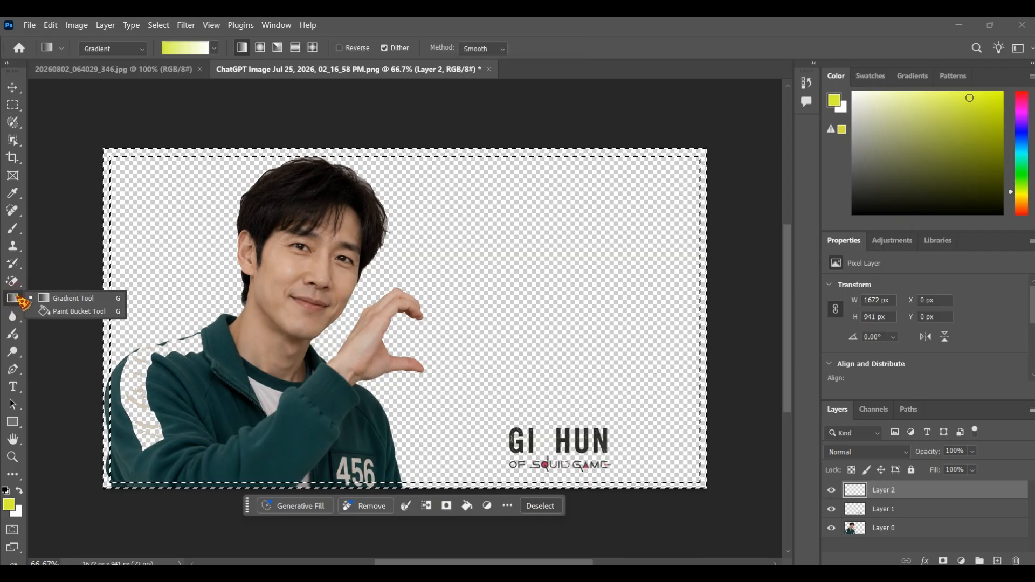
pyautogui.click(80, 311)
pyautogui.rightClick(12, 298)
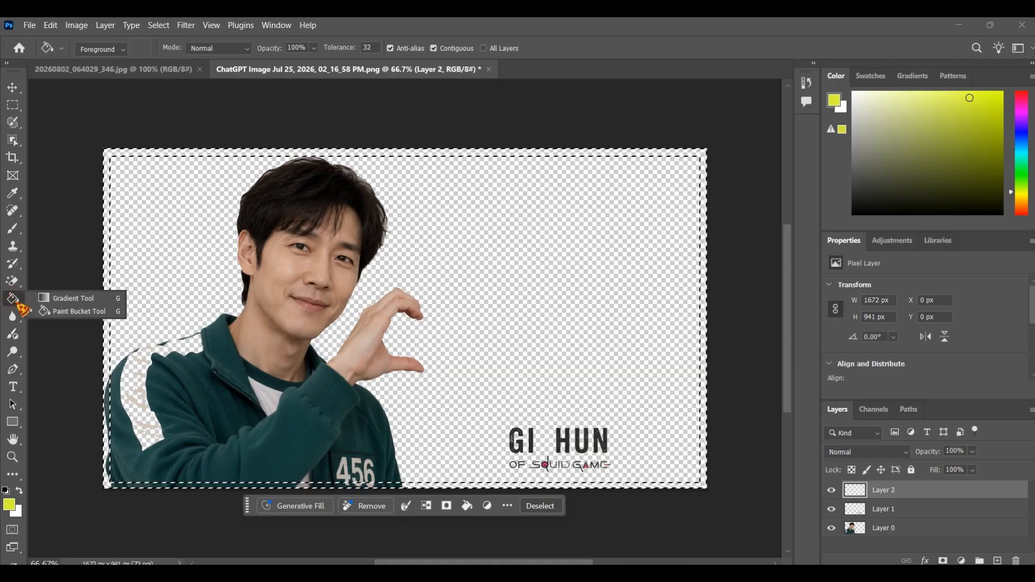
pyautogui.click(67, 312)
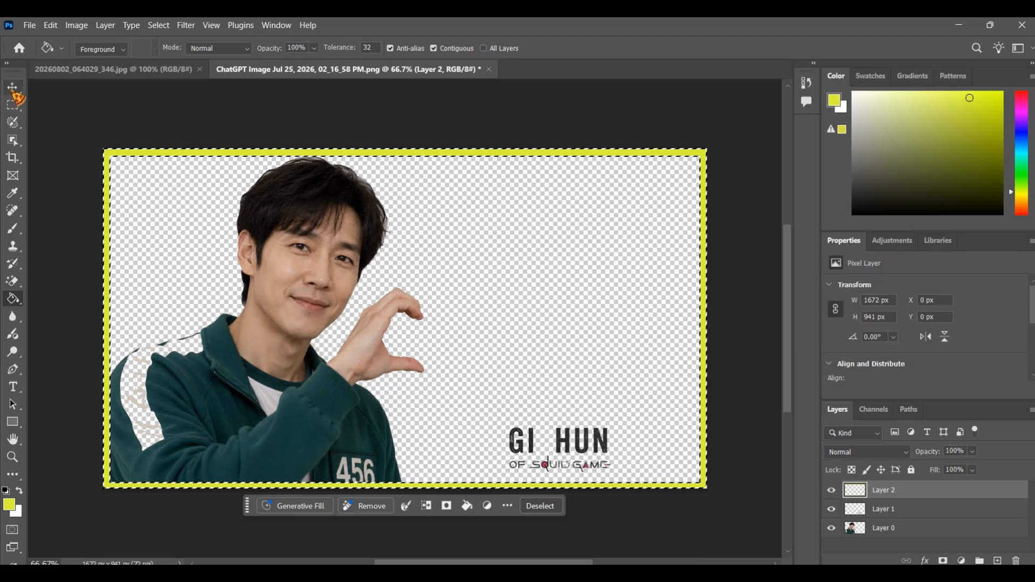
pyautogui.click(13, 88)
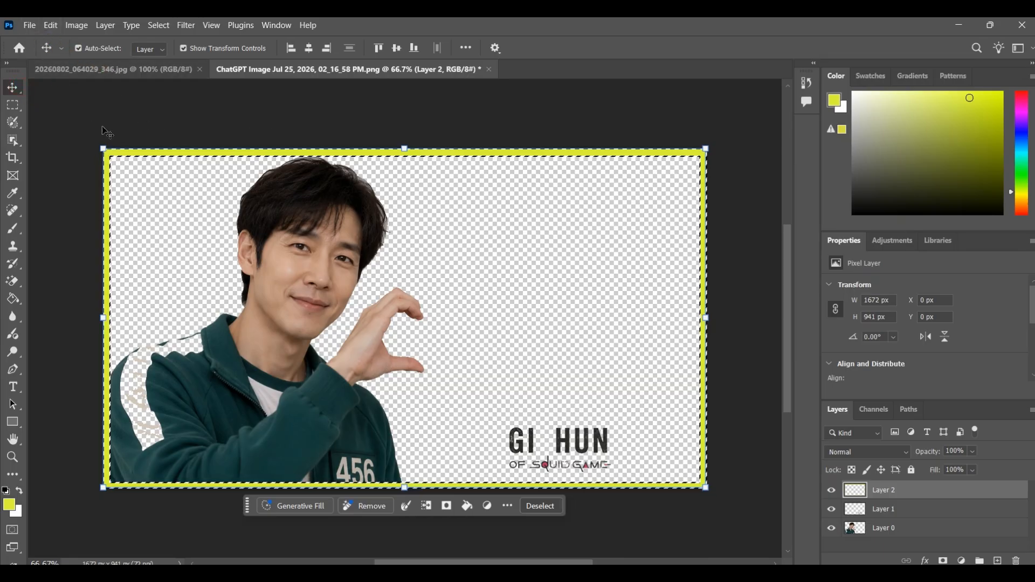
# - Quick-export the artwork as a PNG named "hi hun lay out" in the Downloads folder
pyautogui.click(30, 27)
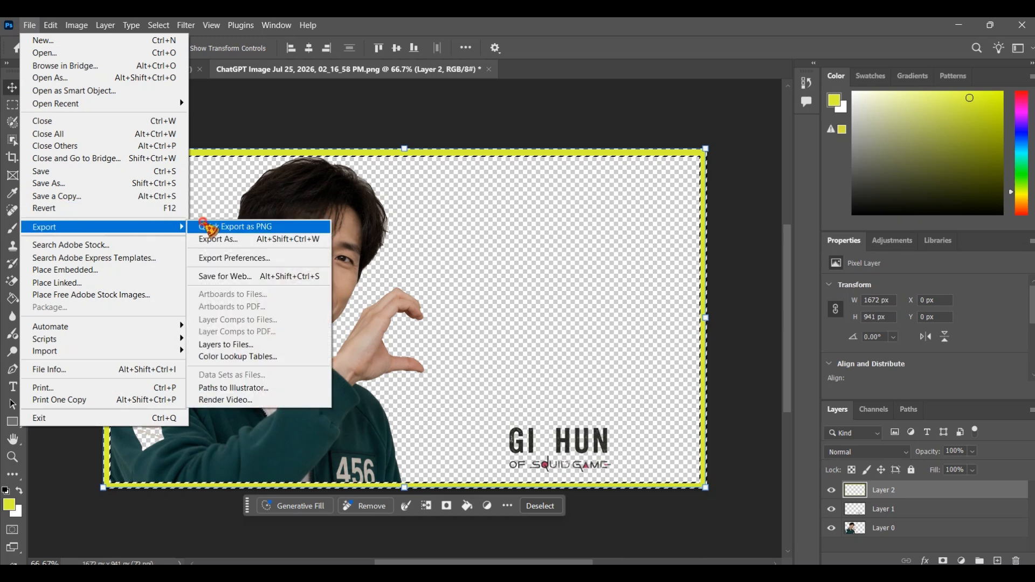
pyautogui.click(209, 227)
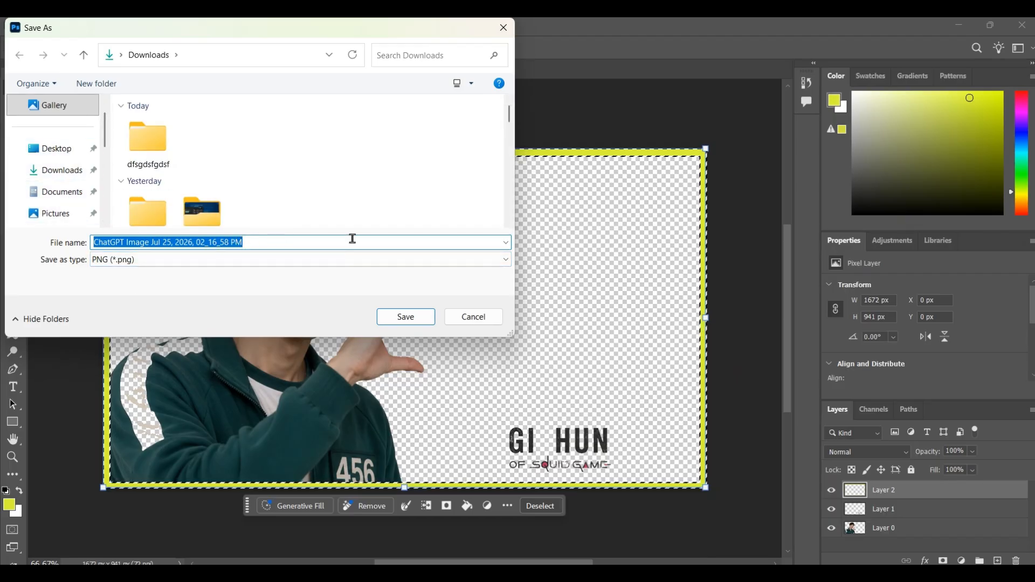
pyautogui.write('hi hu')
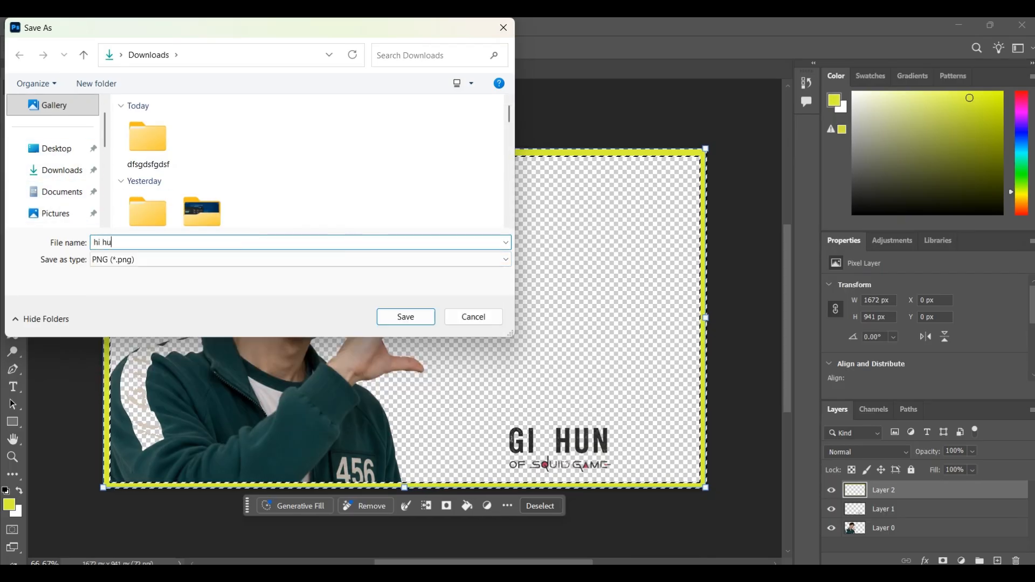
pyautogui.write('n lay')
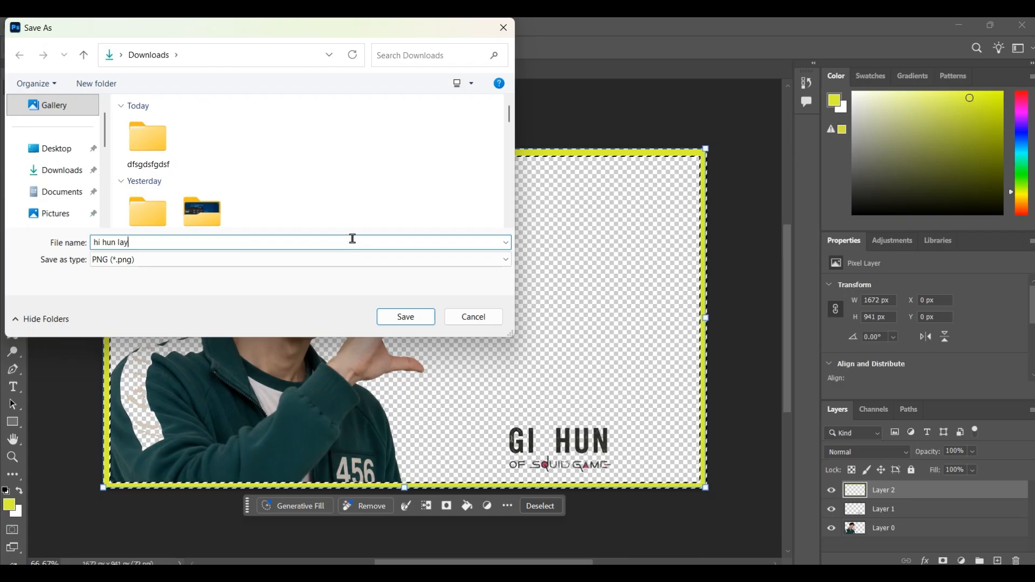
pyautogui.write(' out')
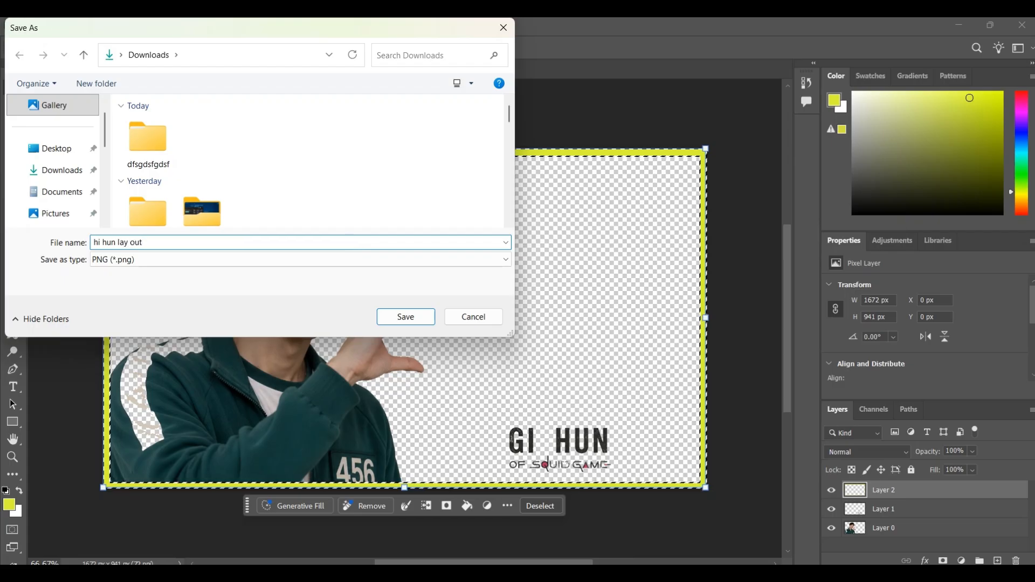
pyautogui.press('Return')
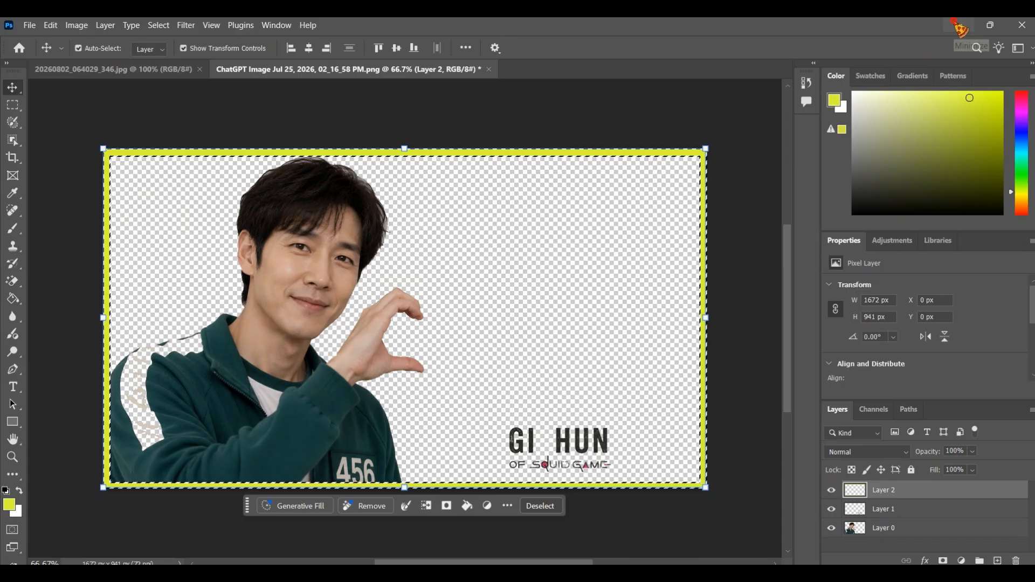
# - Open the exported "hi hun lay out" image from the Downloads folder to check it, and close the viewer
pyautogui.click(961, 26)
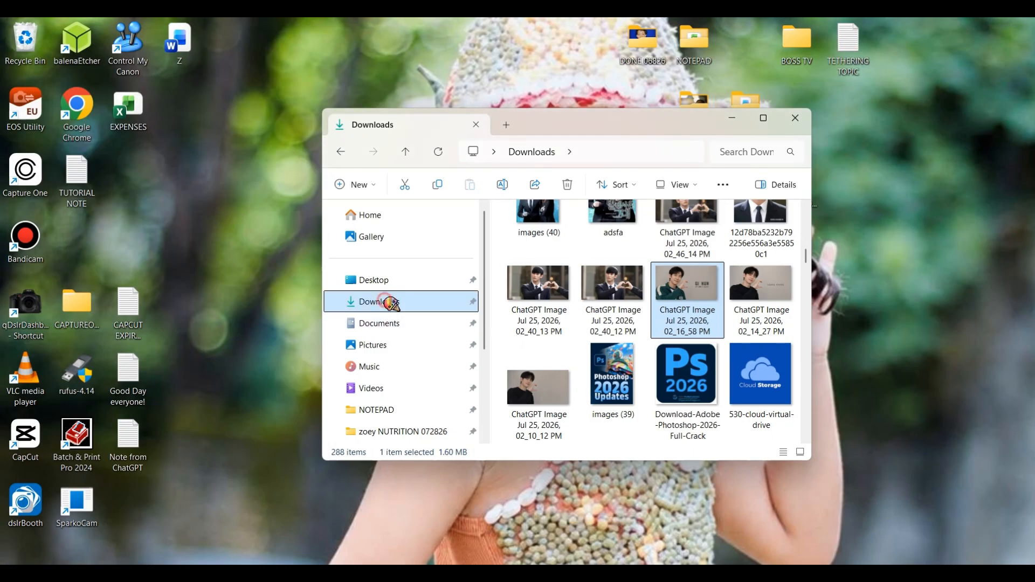
pyautogui.click(557, 275)
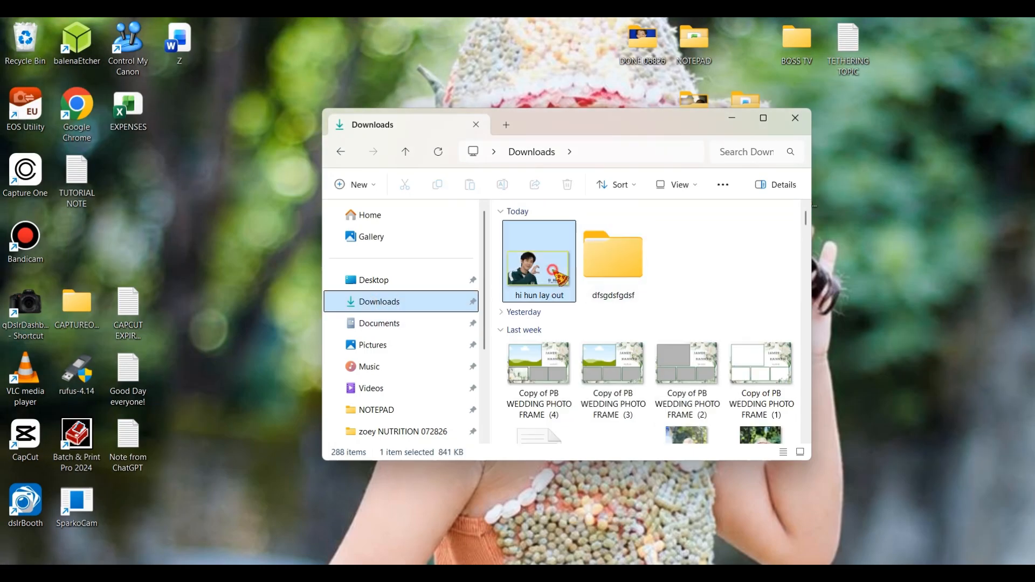
pyautogui.doubleClick(558, 280)
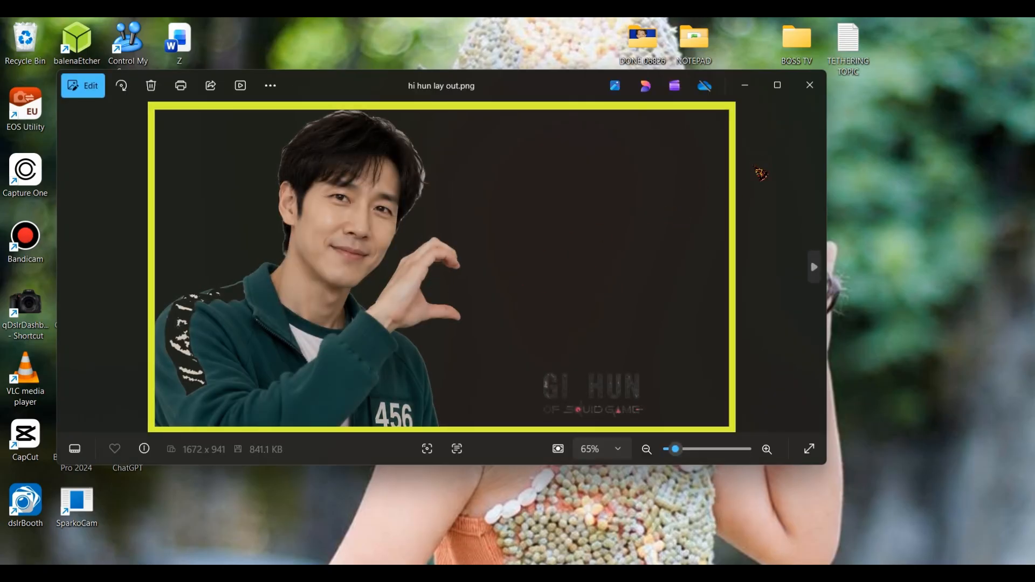
pyautogui.click(810, 85)
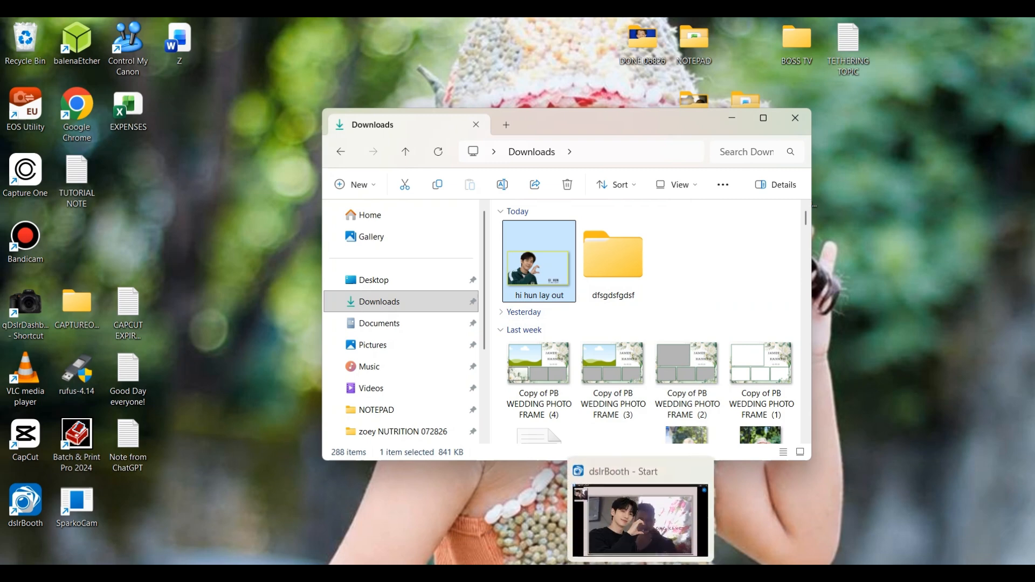
# - Close the running dslrBooth window, restart dslrBooth and postpone the software update
pyautogui.rightClick(640, 573)
pyautogui.click(620, 550)
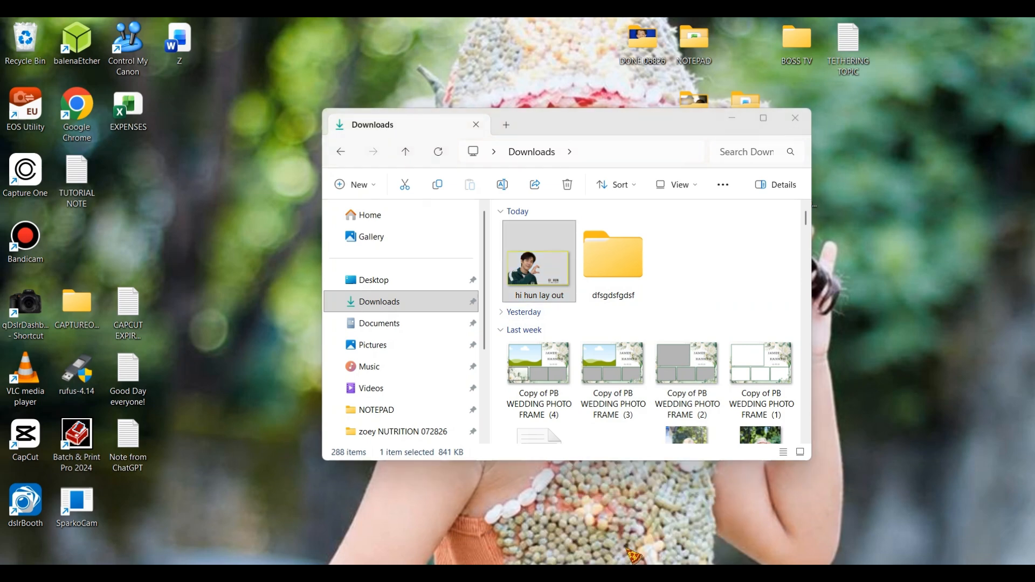
pyautogui.doubleClick(26, 501)
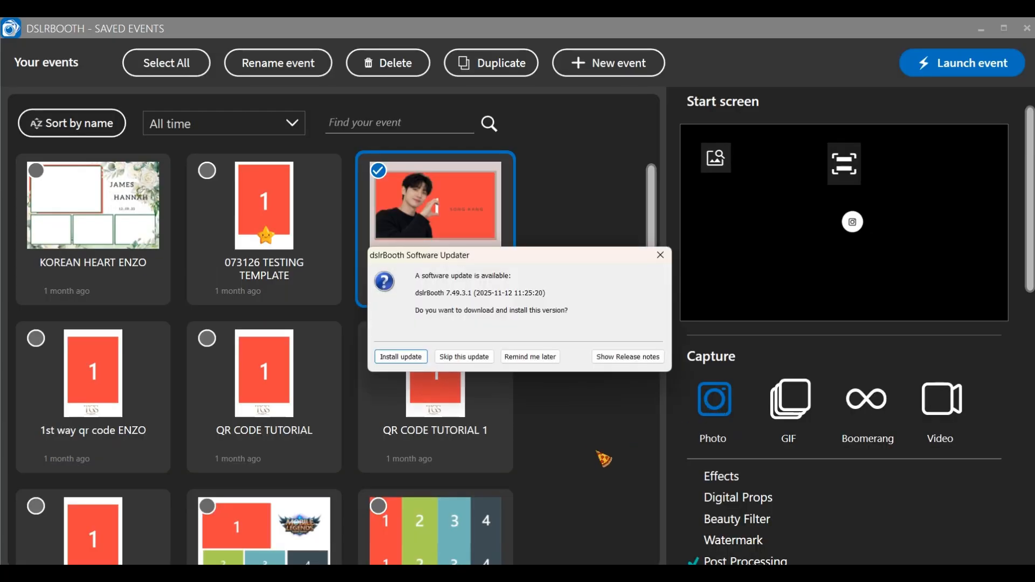
pyautogui.click(534, 357)
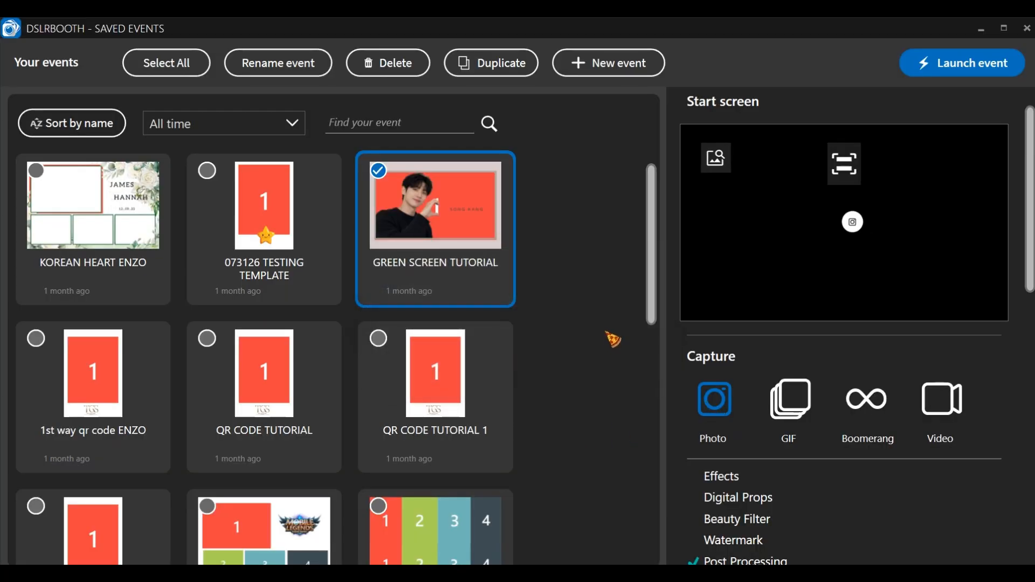
# - Create and launch a new event named "korean heart tuttorial" and open its print layout editor
pyautogui.click(622, 66)
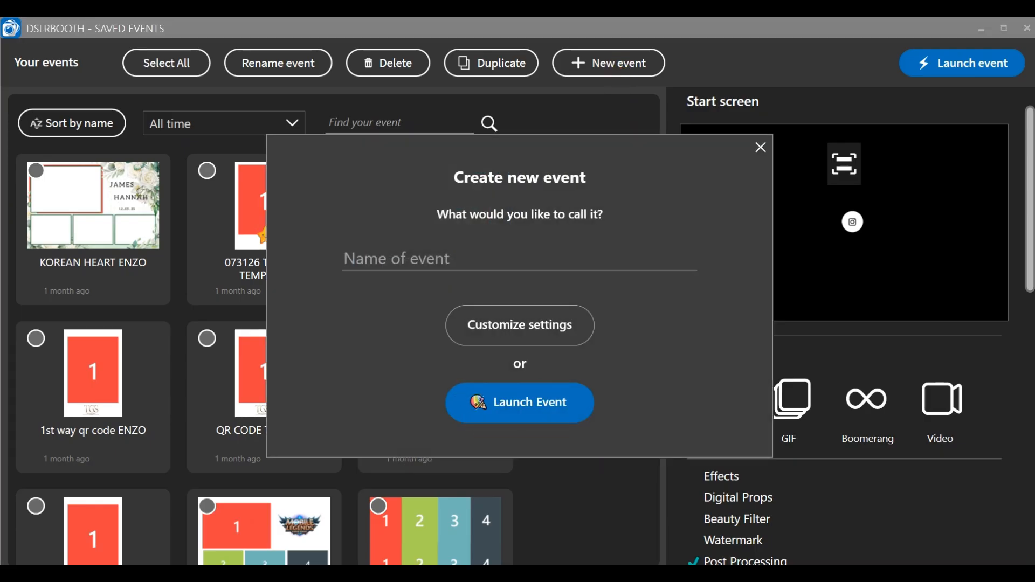
pyautogui.write('korean heart tuttorial')
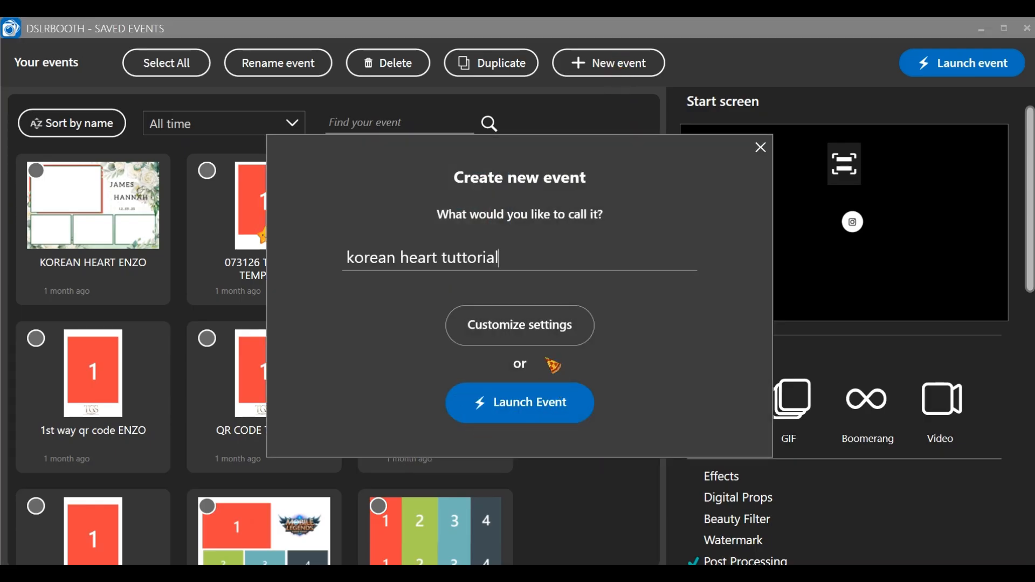
pyautogui.click(468, 259)
pyautogui.click(562, 402)
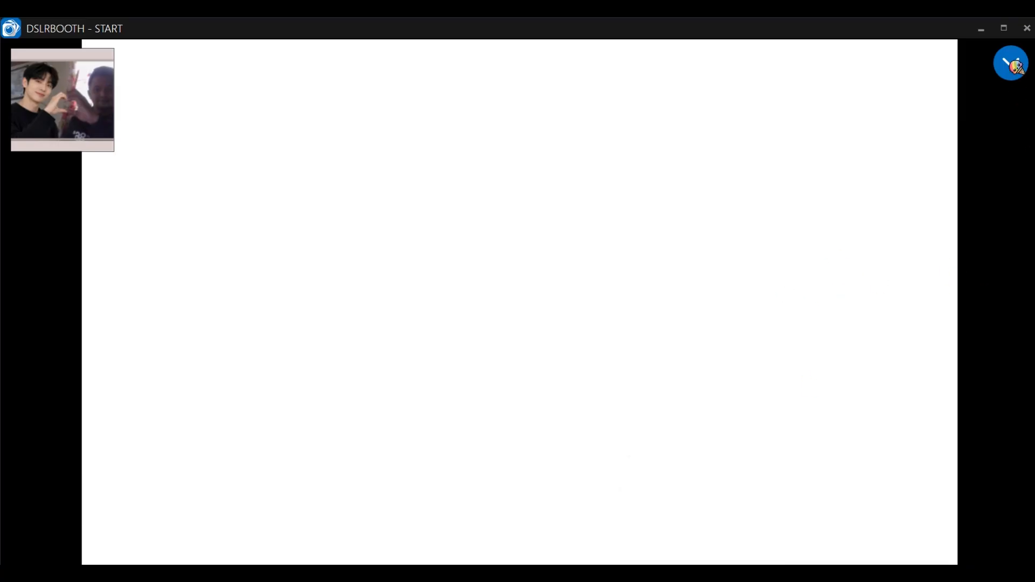
pyautogui.click(1013, 63)
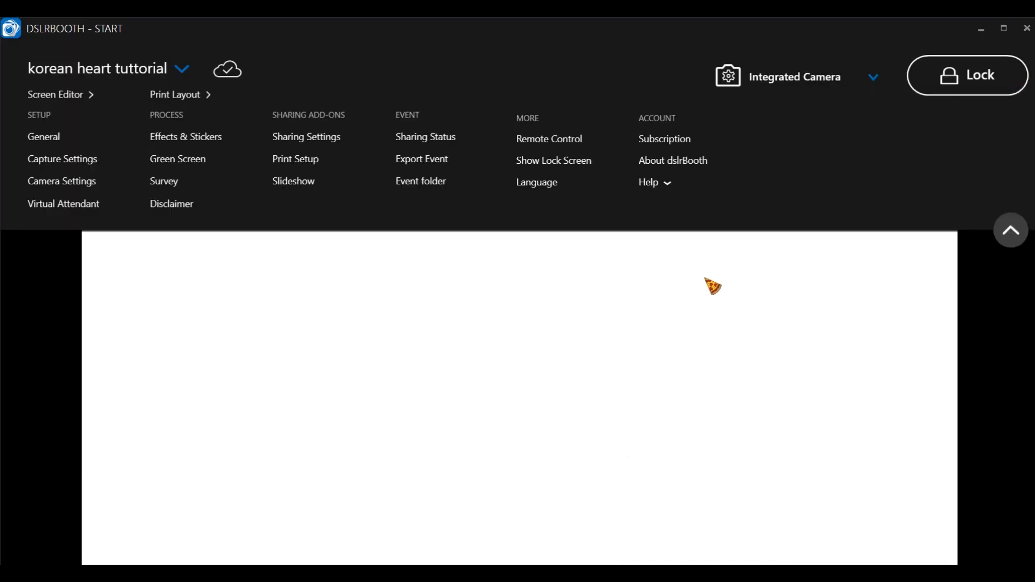
pyautogui.click(183, 95)
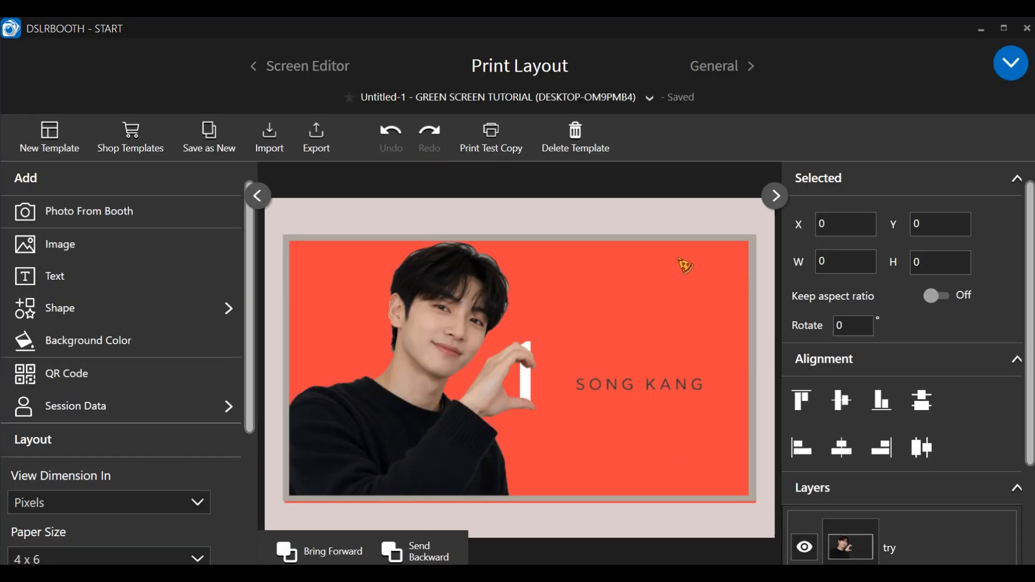
# - Create a new print template named "korean heart" without a preset layout
pyautogui.click(50, 135)
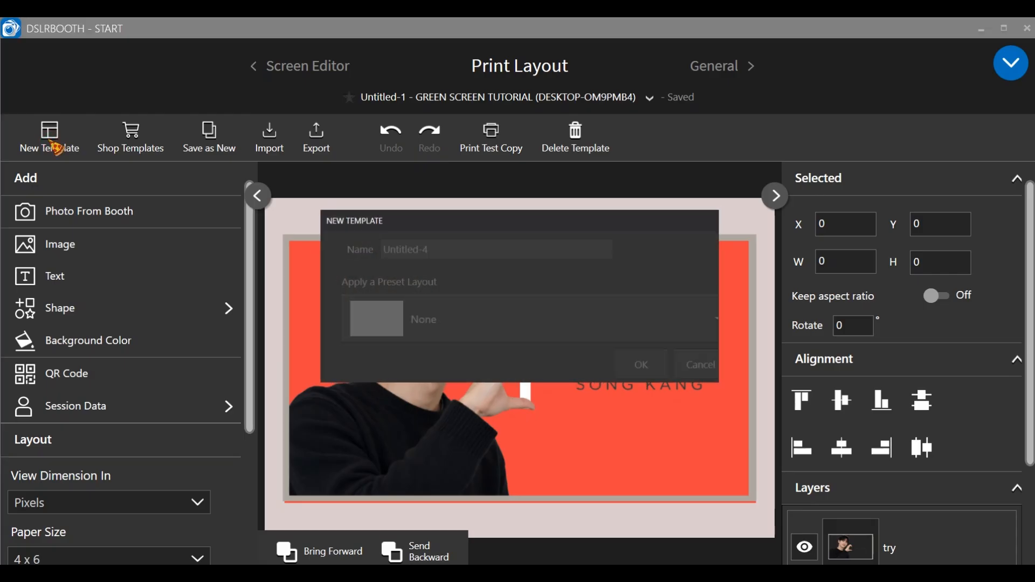
pyautogui.tripleClick(461, 250)
pyautogui.write('korean hear')
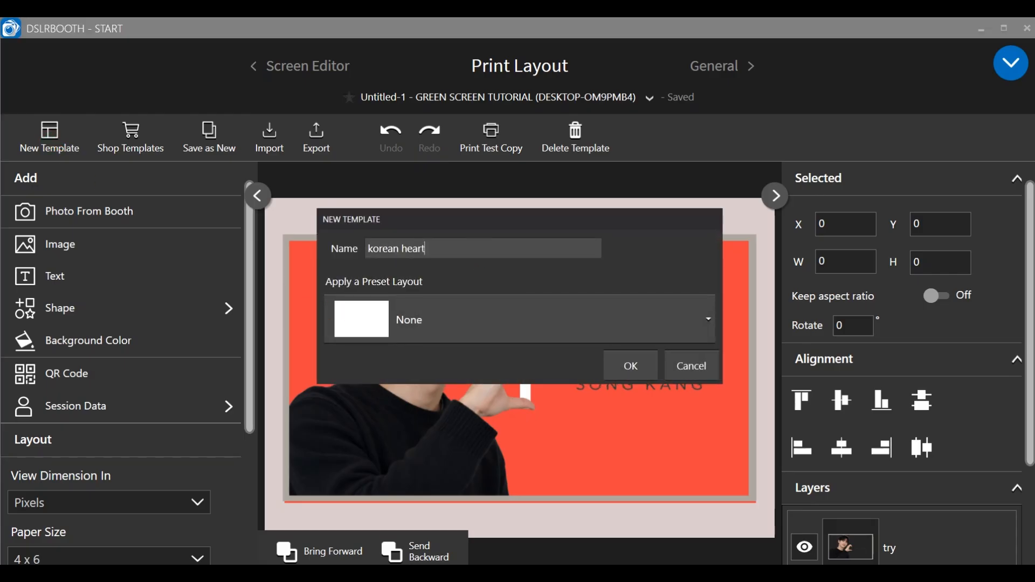
pyautogui.write('t')
pyautogui.press('Return')
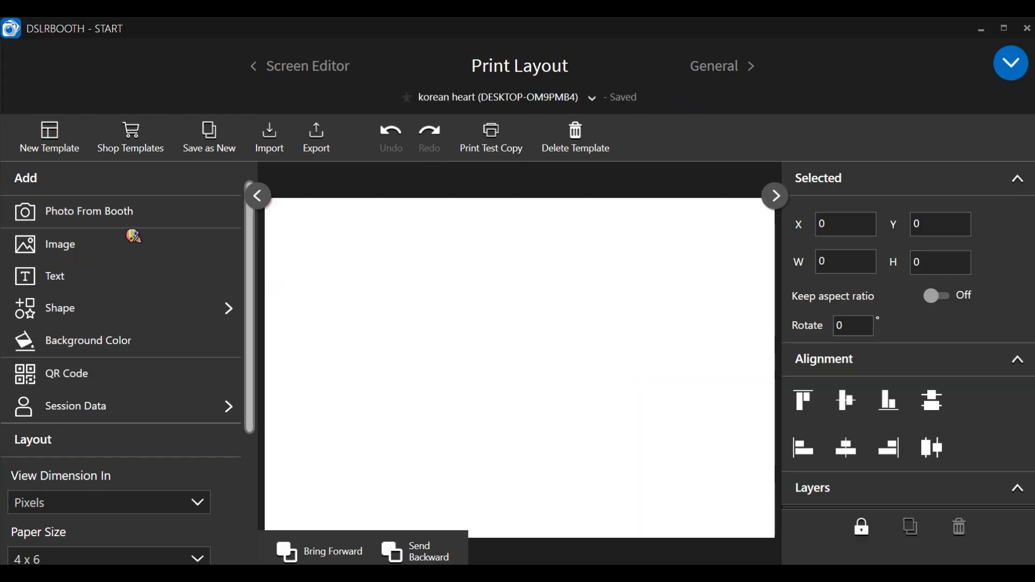
# - Insert the "hi hun lay out" image from the Downloads folder into the template
pyautogui.click(61, 249)
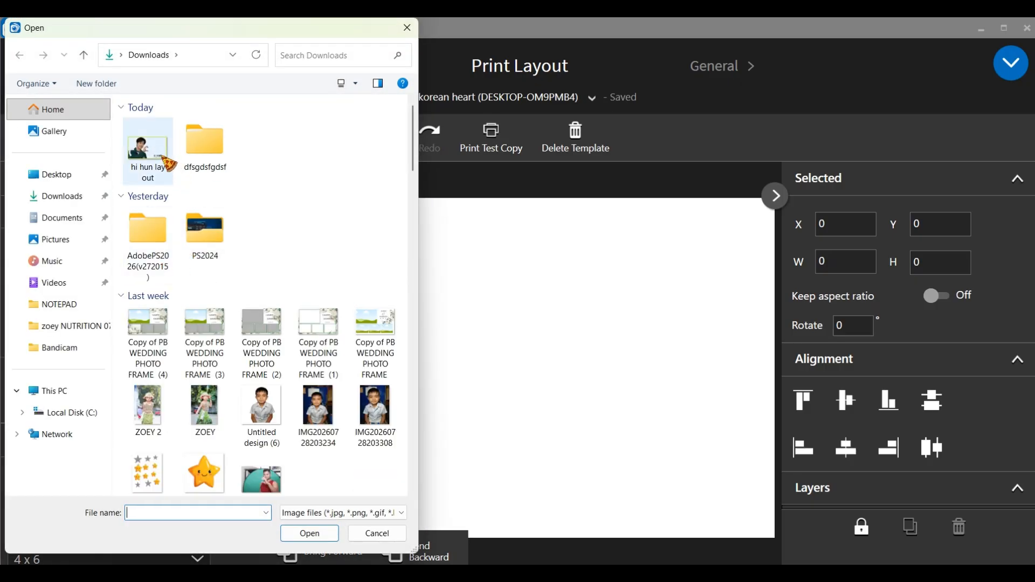
pyautogui.click(145, 143)
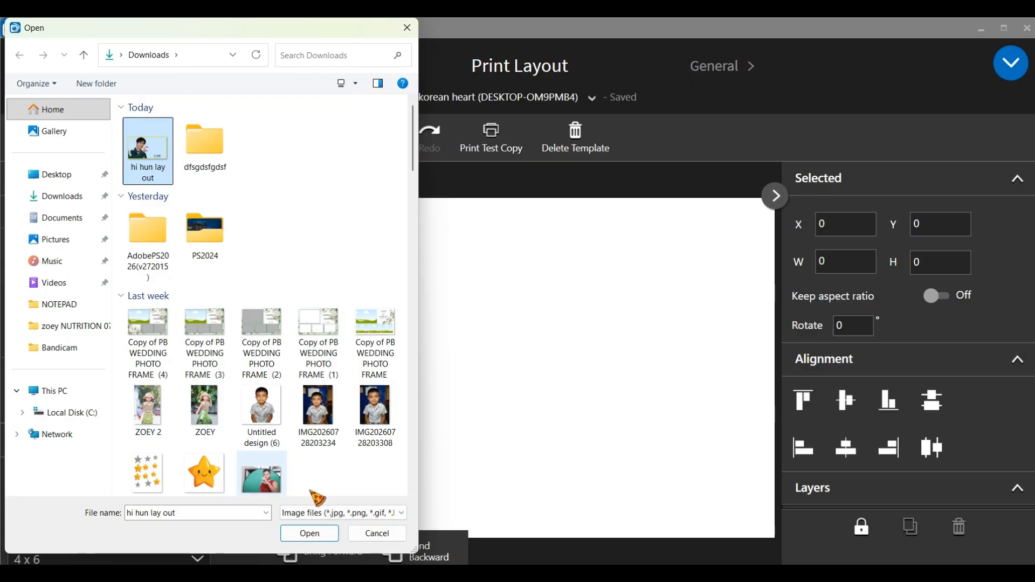
pyautogui.click(316, 533)
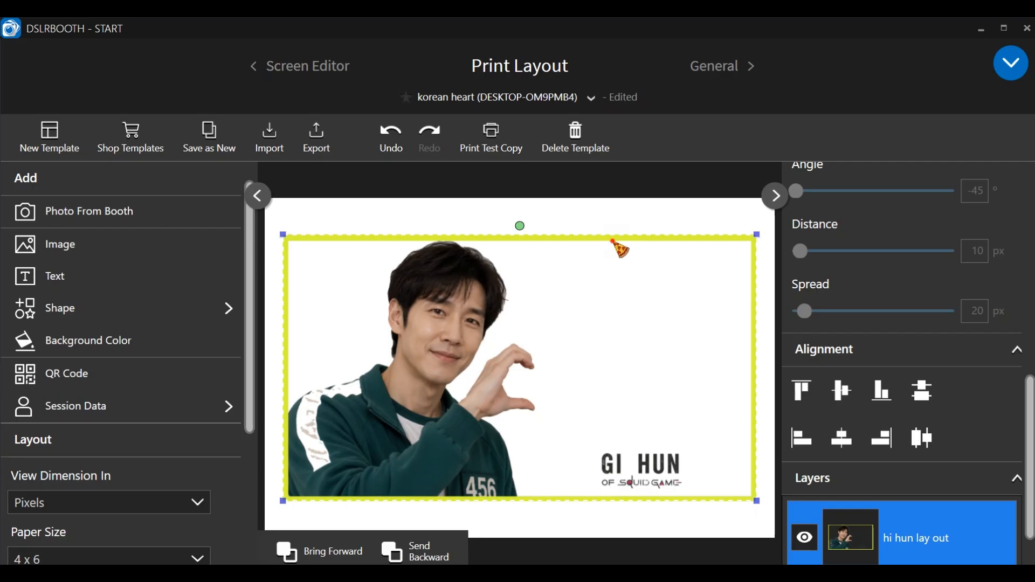
# - Enlarge the overlay image to the full page width and centre it vertically on the page
pyautogui.moveTo(615, 241); pyautogui.dragTo(603, 212)
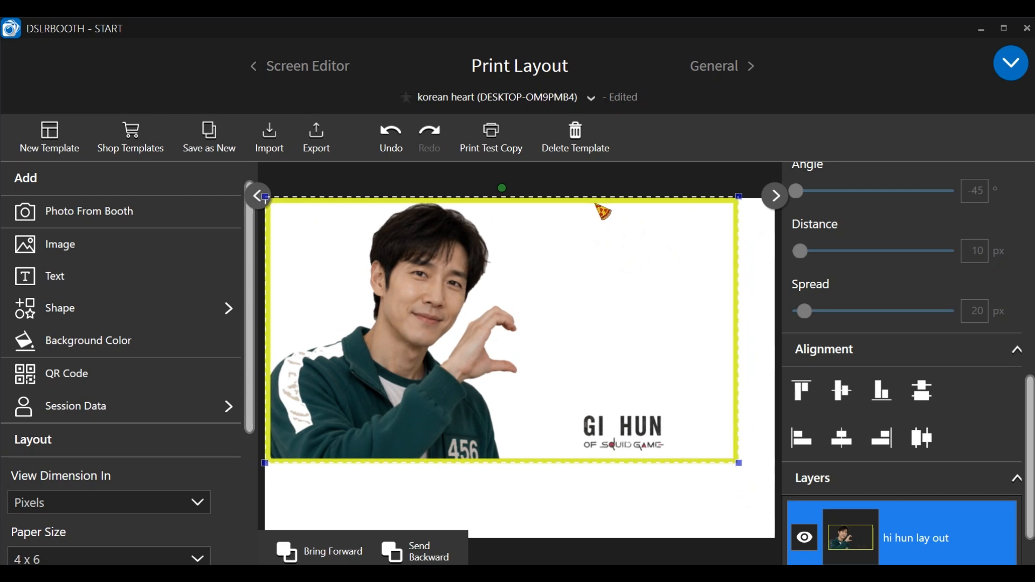
pyautogui.click(740, 464)
pyautogui.moveTo(740, 463); pyautogui.dragTo(775, 484)
pyautogui.click(679, 350)
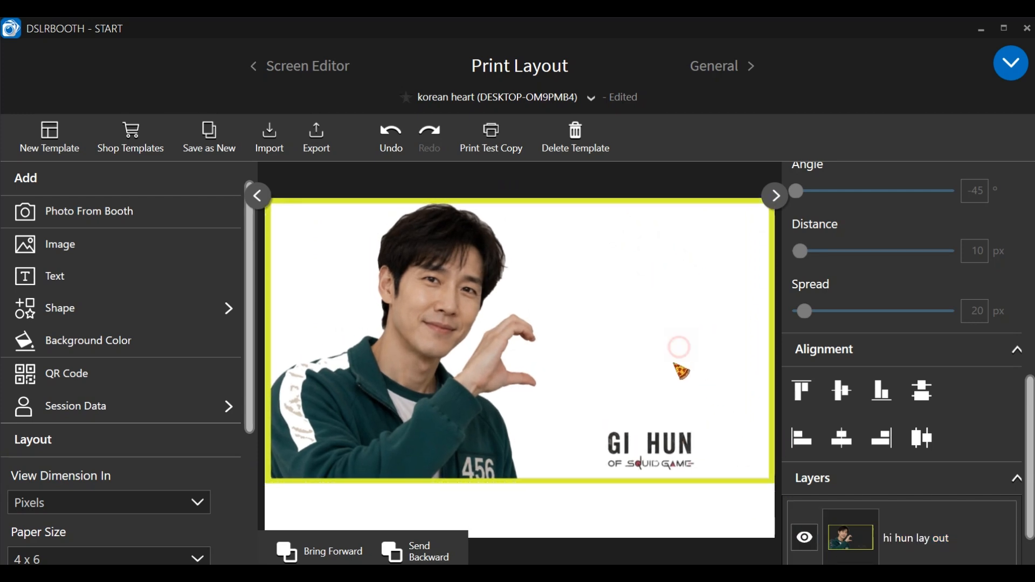
pyautogui.moveTo(420, 280); pyautogui.dragTo(422, 310)
pyautogui.press('Left')
pyautogui.press('Down')
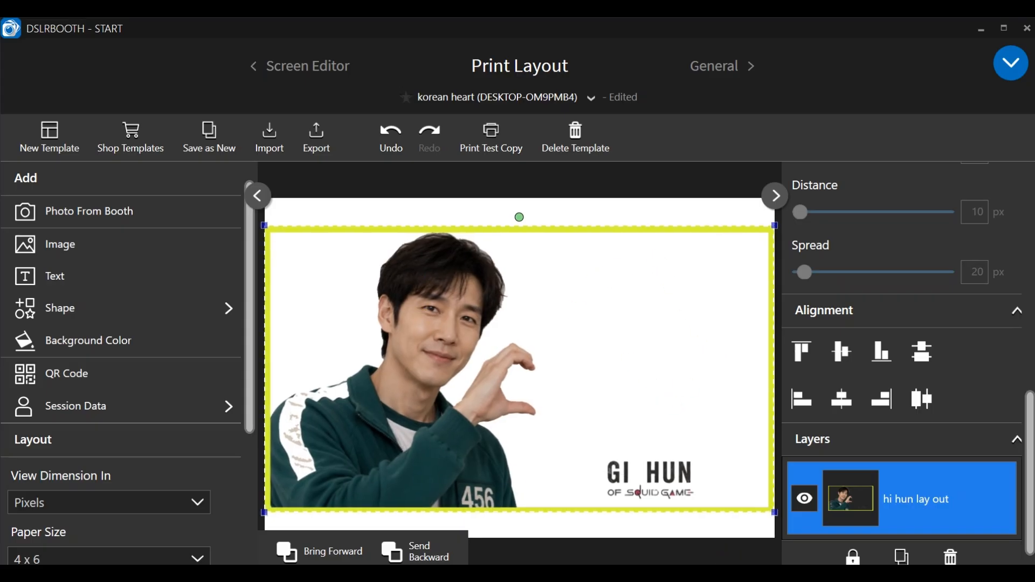
pyautogui.hotkey('alt', 'Tab')
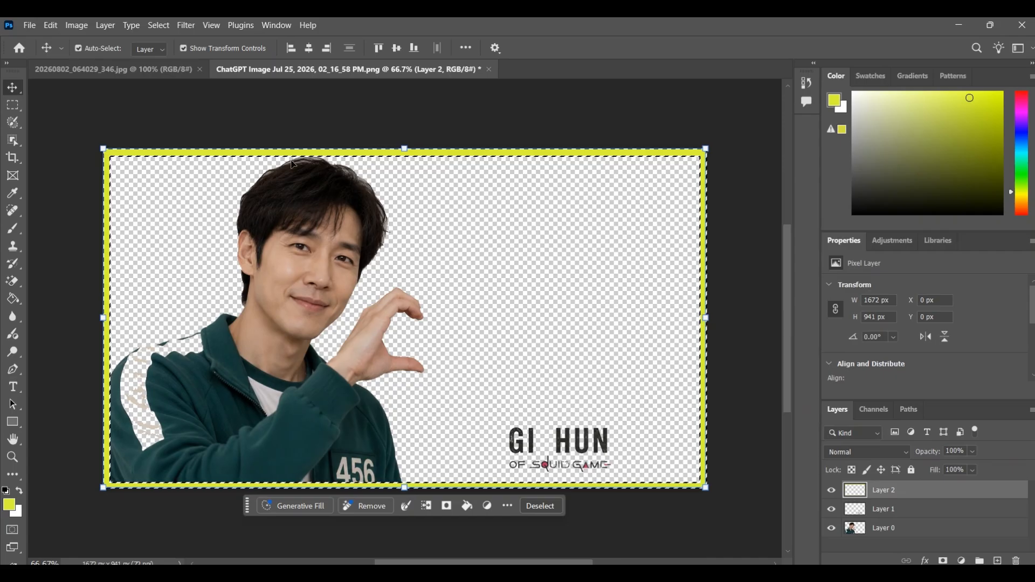
pyautogui.hotkey('alt', 'Tab')
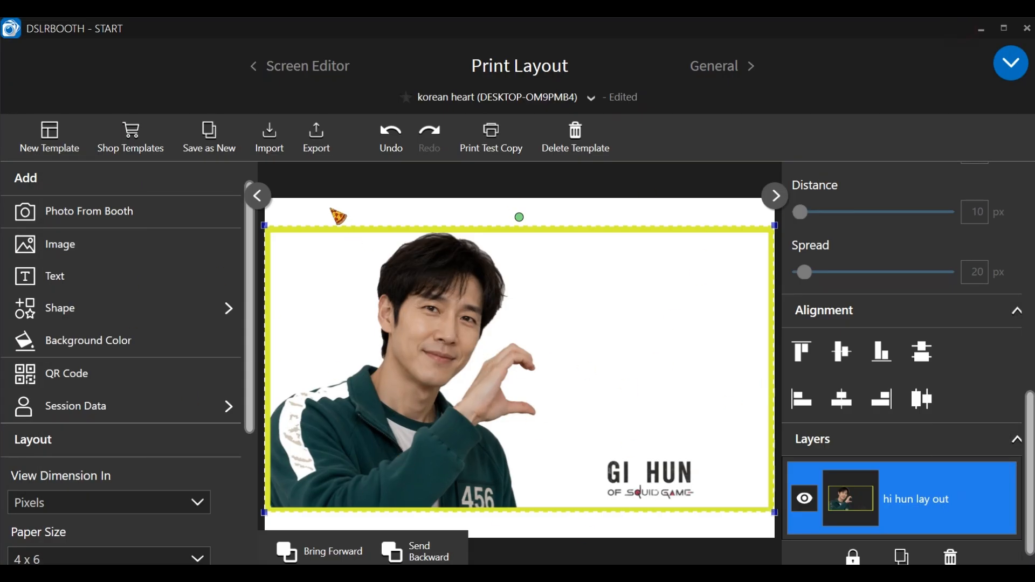
# - Add a booth photo placeholder, align it with the overlay's upper-left corner and enlarge it to about 1521 × 1014 px
pyautogui.click(324, 193)
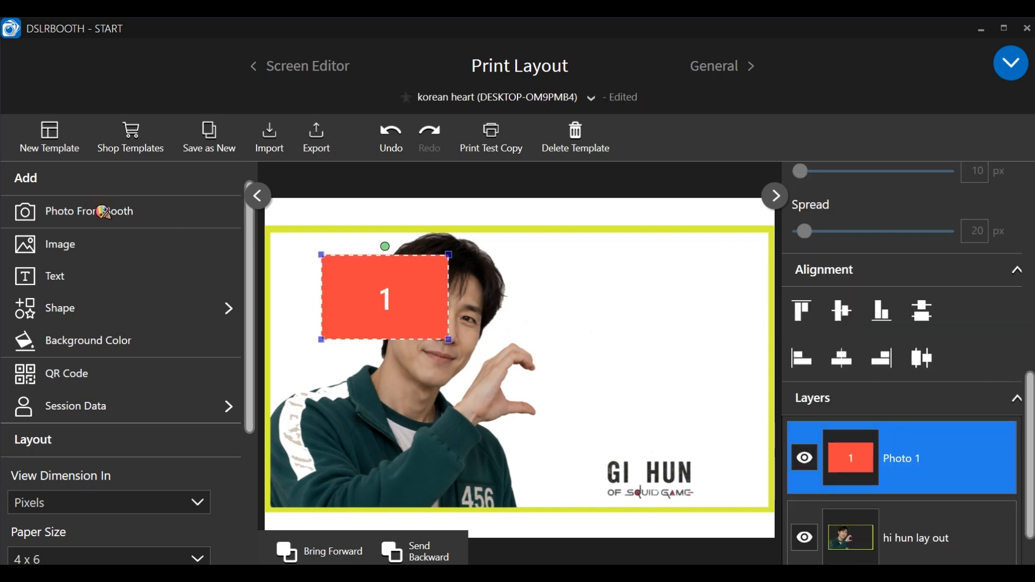
pyautogui.moveTo(400, 312); pyautogui.dragTo(343, 283)
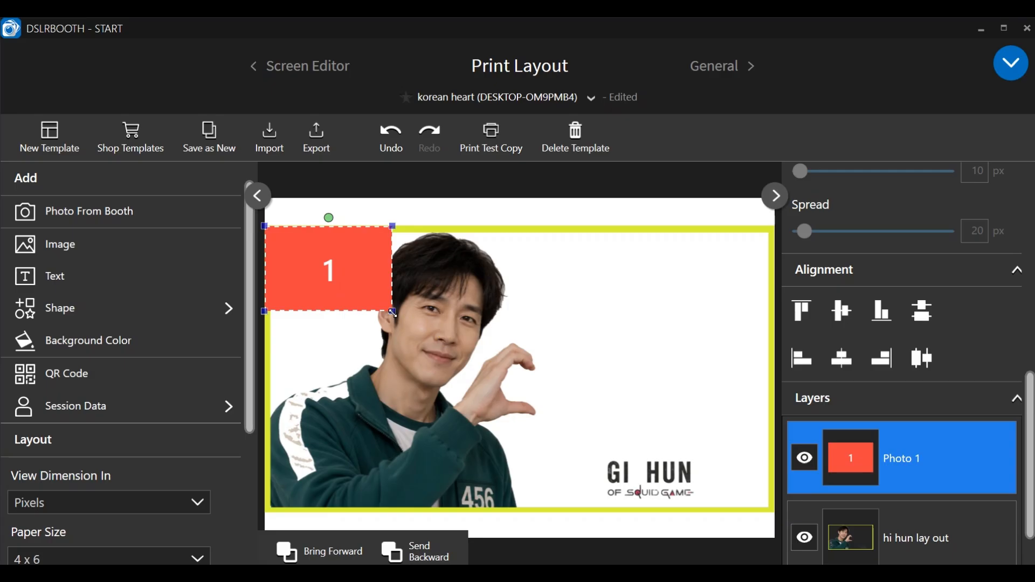
pyautogui.moveTo(394, 313); pyautogui.dragTo(697, 470)
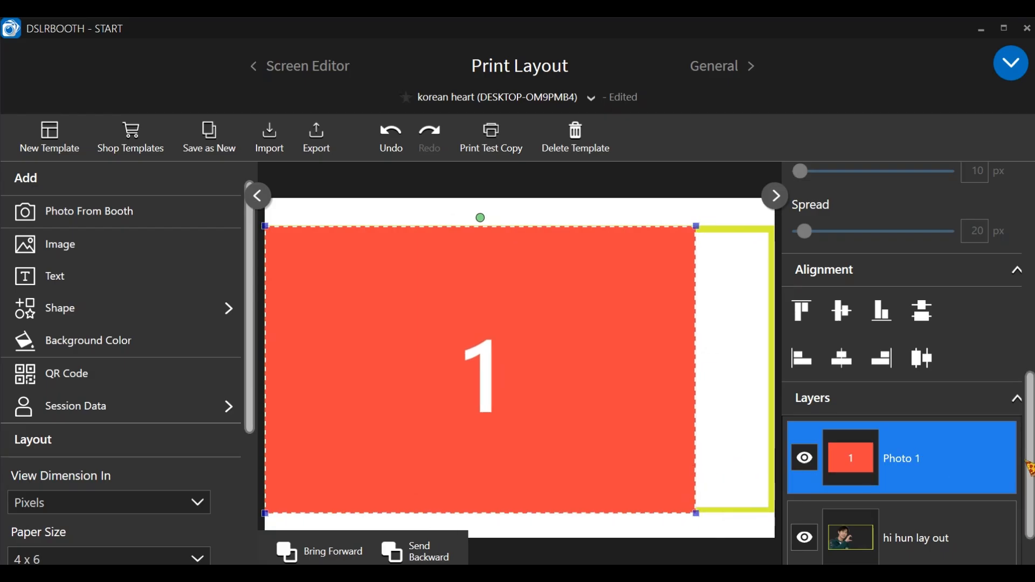
# - Unlock the placeholder's aspect ratio and stretch it over the whole overlay, to about 1799 × 1011 px
pyautogui.moveTo(1032, 488); pyautogui.dragTo(1031, 248)
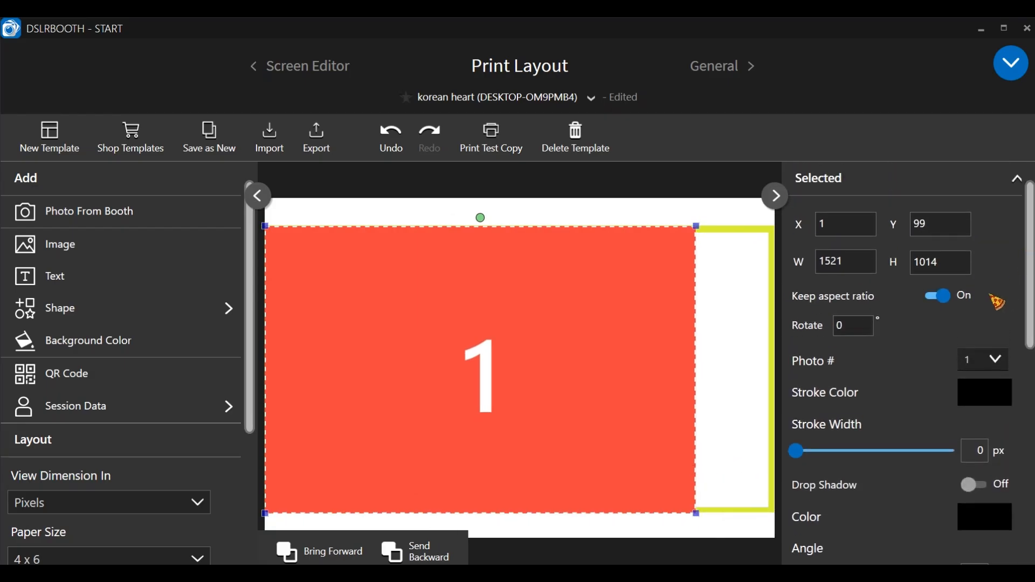
pyautogui.click(943, 302)
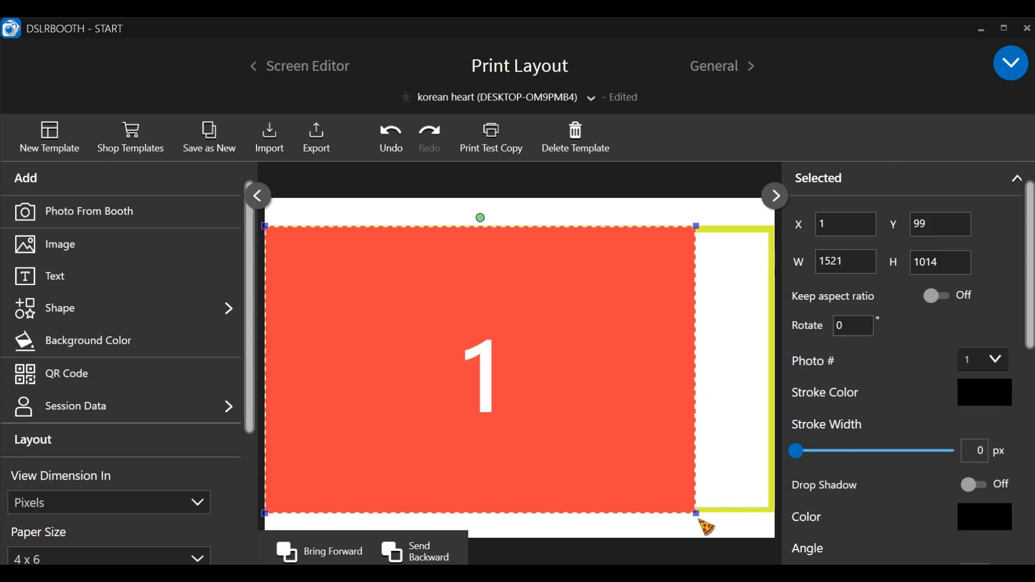
pyautogui.moveTo(695, 515); pyautogui.dragTo(771, 513)
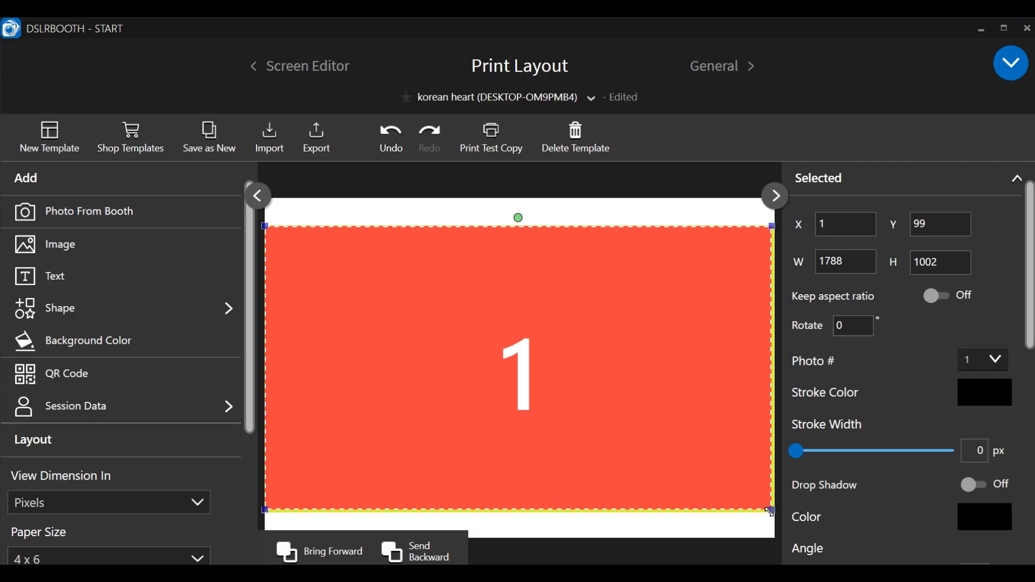
pyautogui.moveTo(771, 512); pyautogui.dragTo(776, 514)
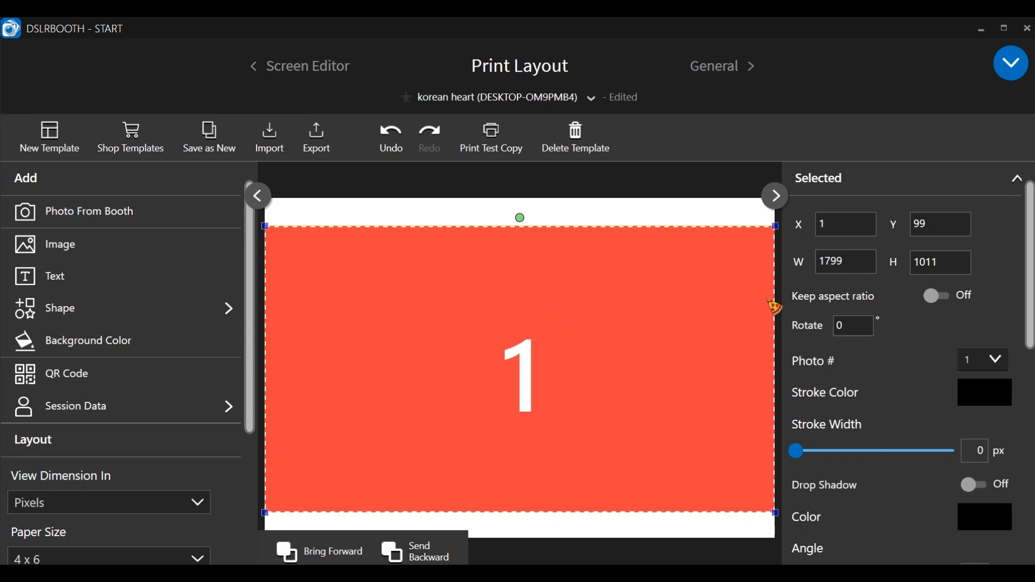
# - Move the Photo 1 layer beneath the "hi hun lay out" overlay layer
pyautogui.scroll(-10, 909, 505)
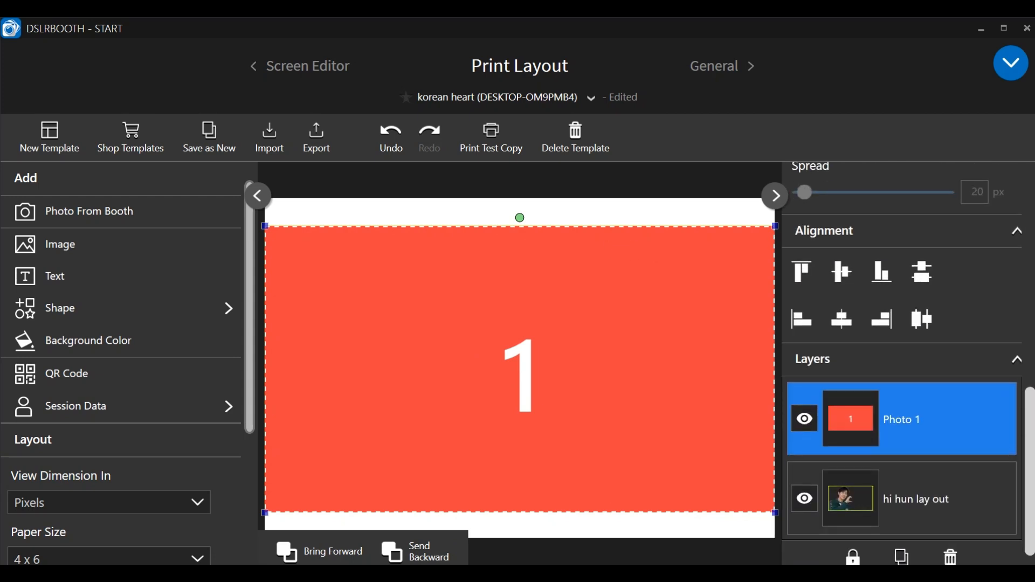
pyautogui.click(899, 507)
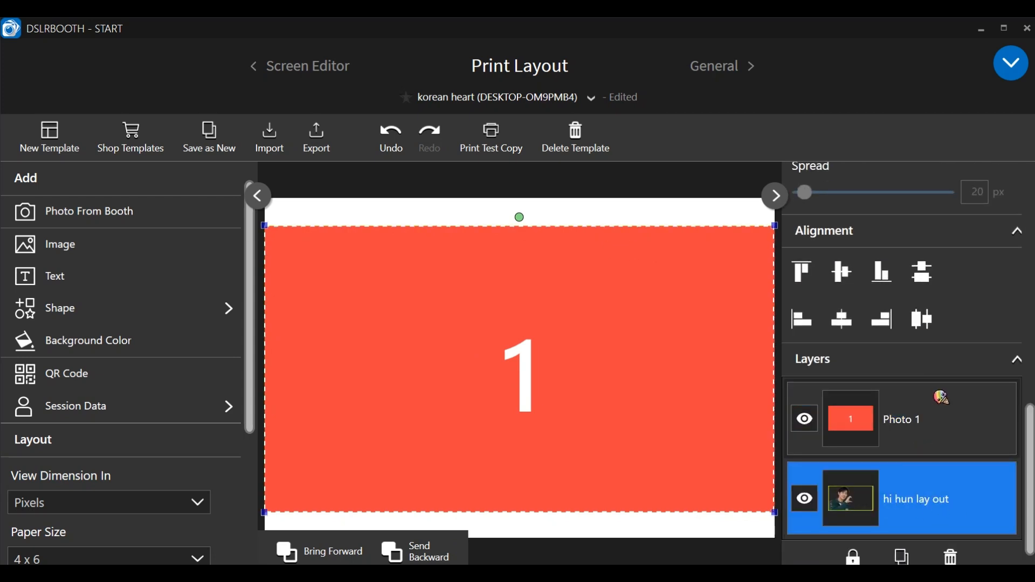
pyautogui.click(922, 418)
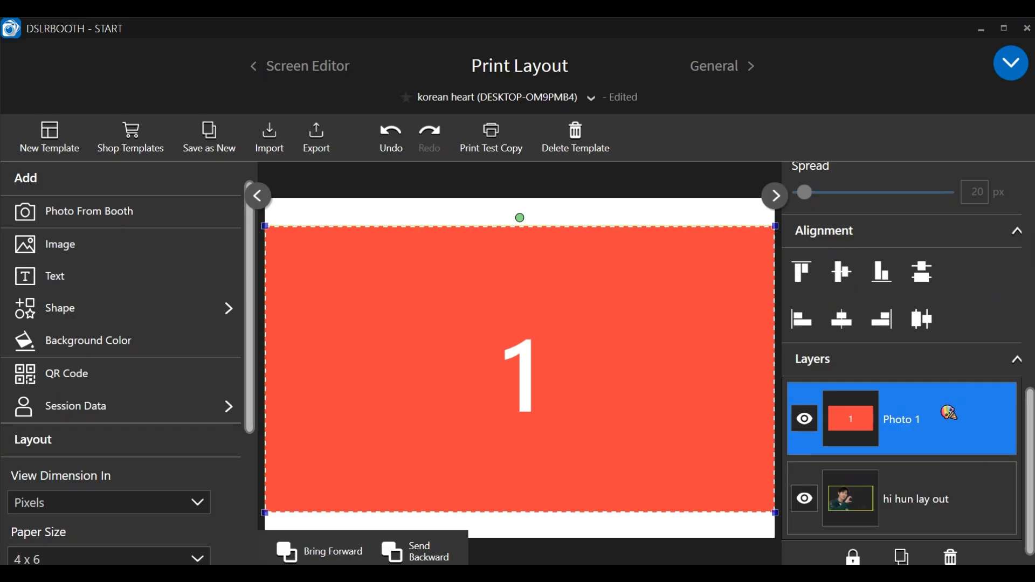
pyautogui.moveTo(949, 411); pyautogui.dragTo(943, 534)
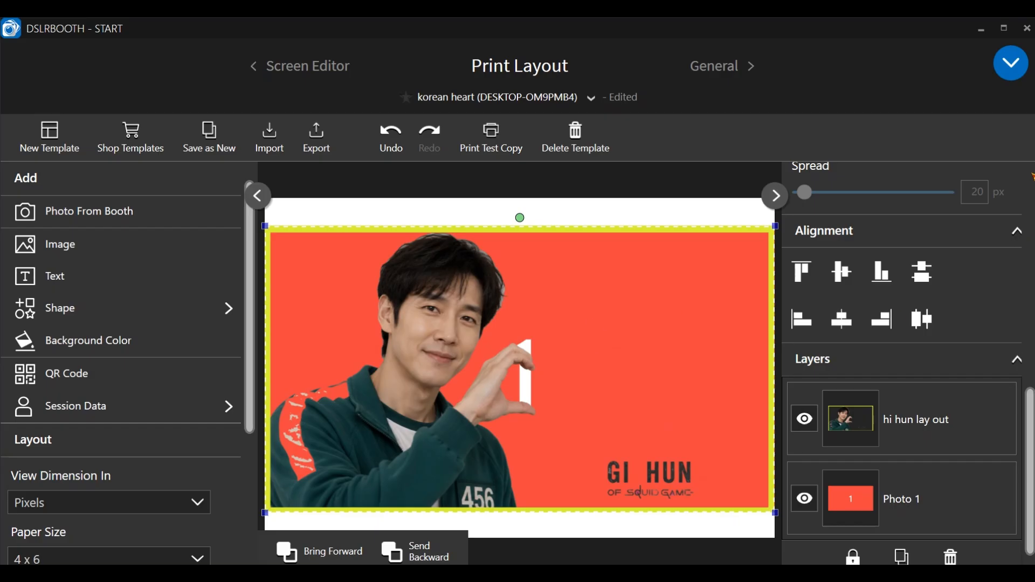
# - Launch the event and capture test heart-pose photos with the new layout
pyautogui.click(1019, 63)
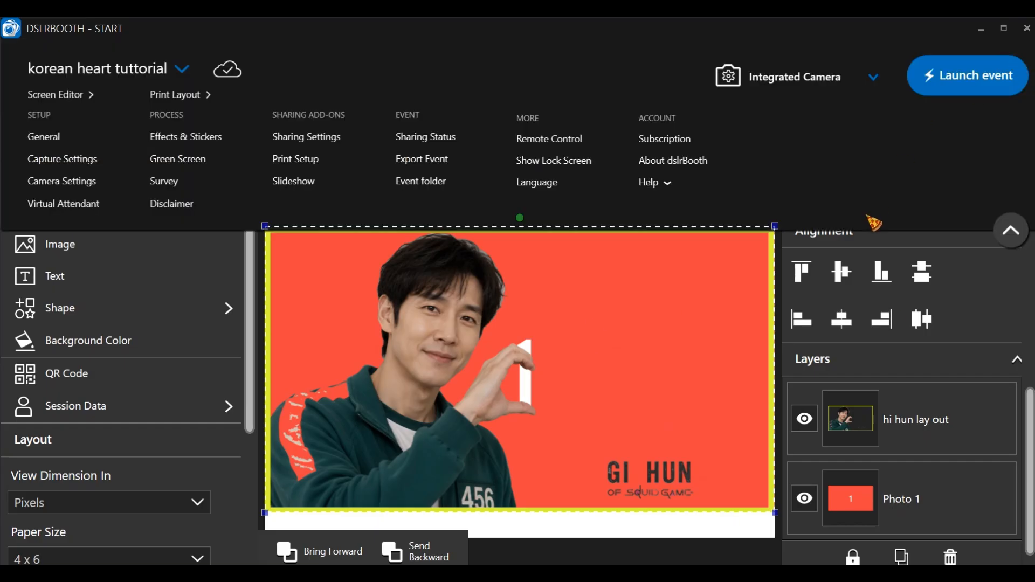
pyautogui.click(968, 76)
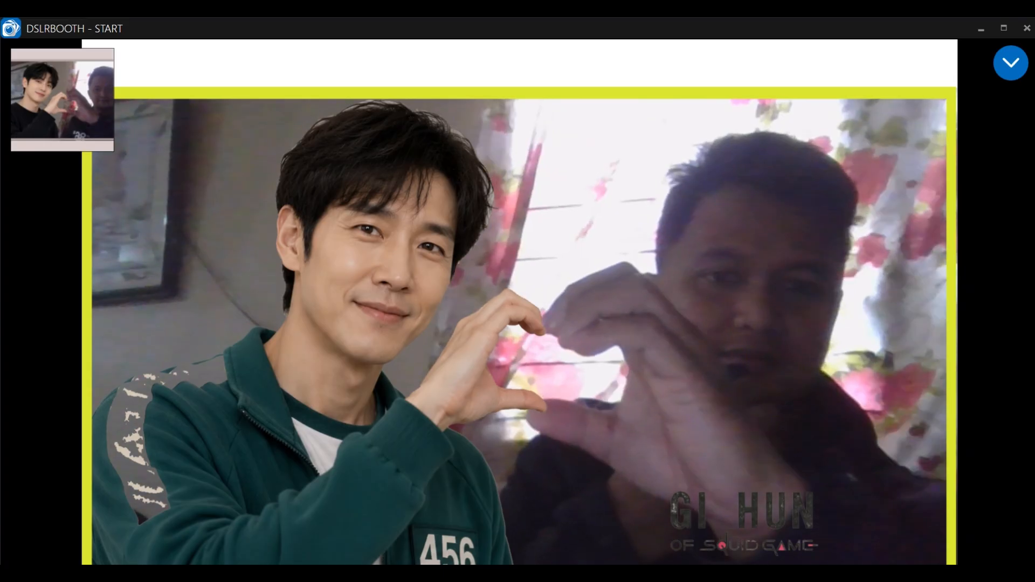
pyautogui.click(961, 73)
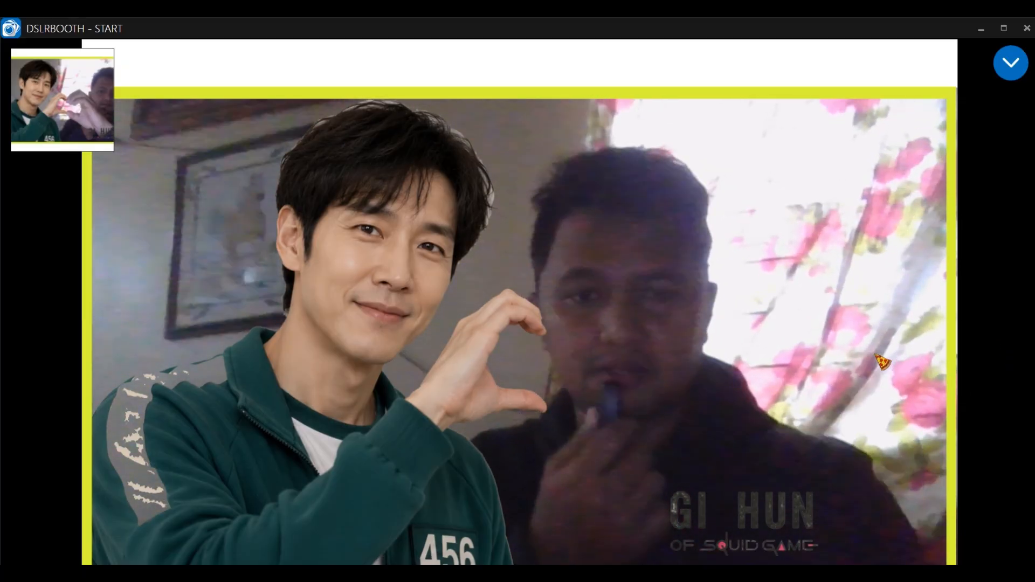
pyautogui.click(881, 362)
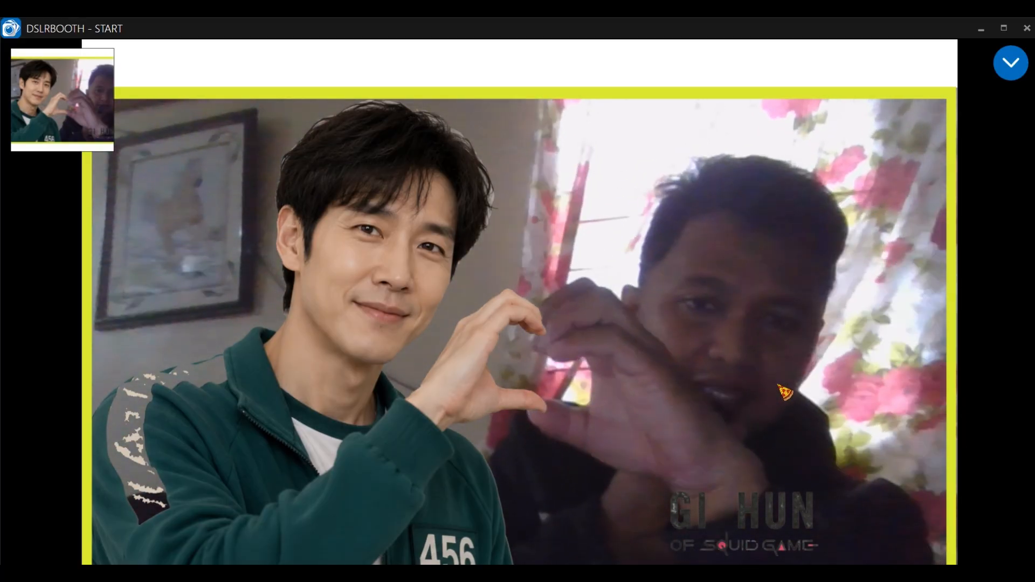
# - Run more heart-pose capture sessions, finishing each one from its share and print screen
pyautogui.click(784, 392)
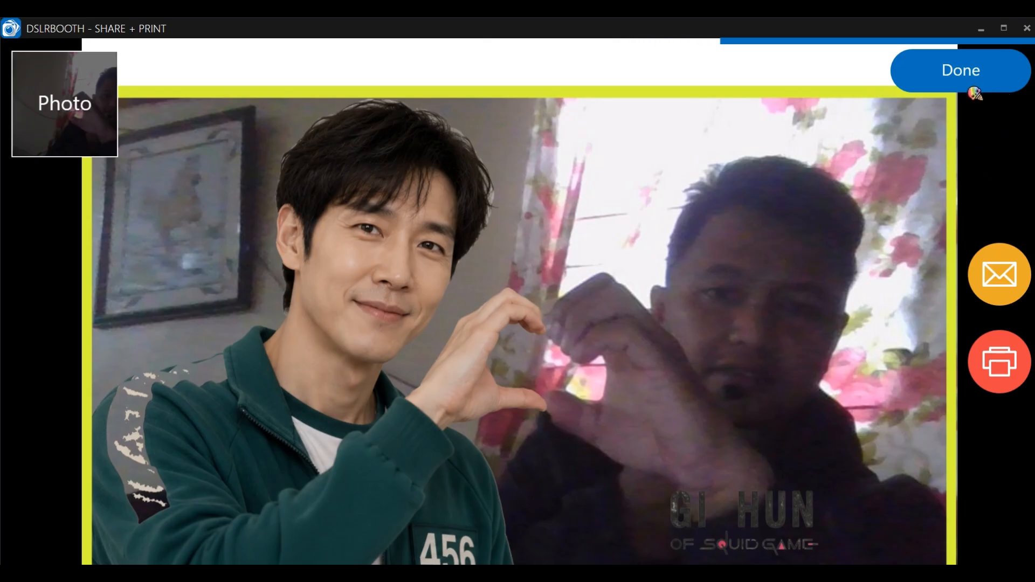
pyautogui.click(1003, 88)
pyautogui.click(1003, 88)
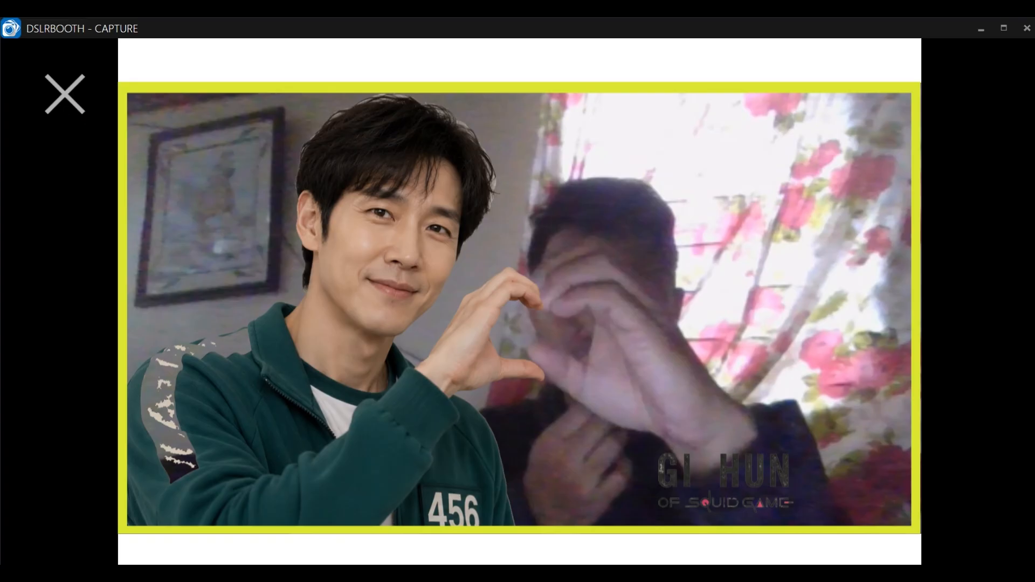
pyautogui.click(65, 94)
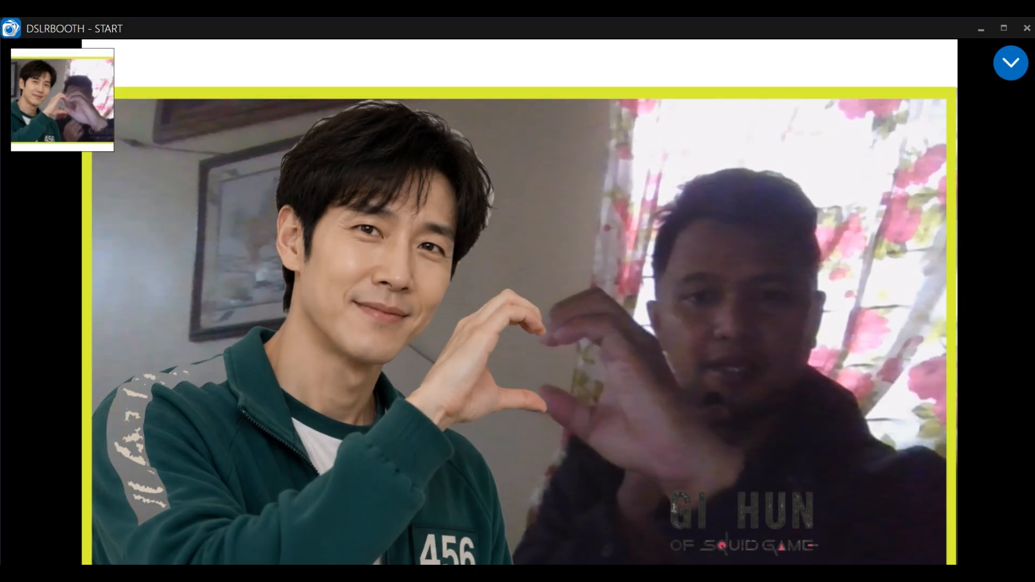
pyautogui.click(904, 299)
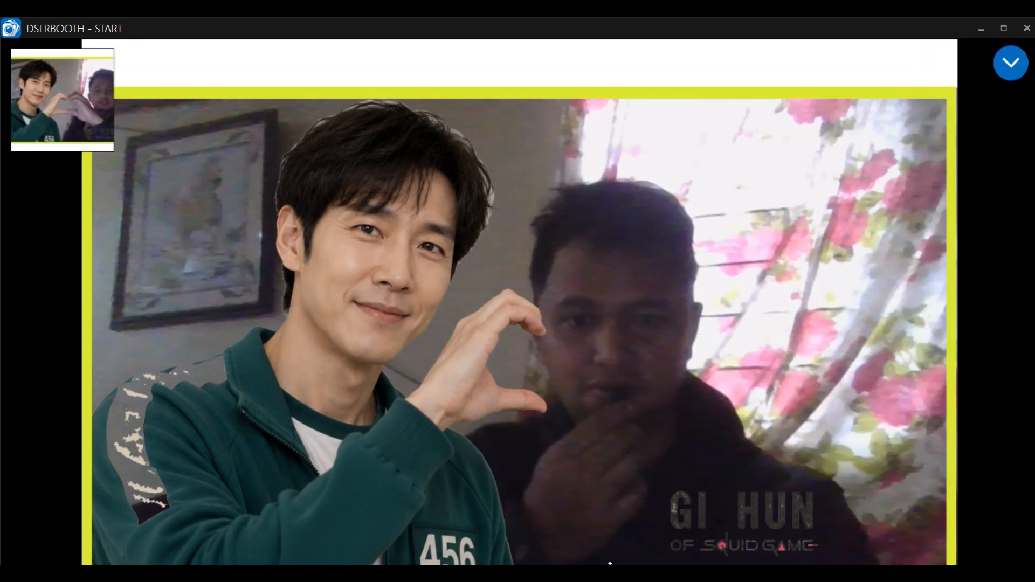
# - Switch to Notepad and highlight the lines of the "DSLRBOOTH KOREAN FUN HEART HEART LAYOUT TUTORIAL" title one after another
pyautogui.hotkey('alt', 'Tab')
pyautogui.moveTo(419, 241); pyautogui.dragTo(656, 272)
pyautogui.moveTo(411, 289); pyautogui.dragTo(628, 292)
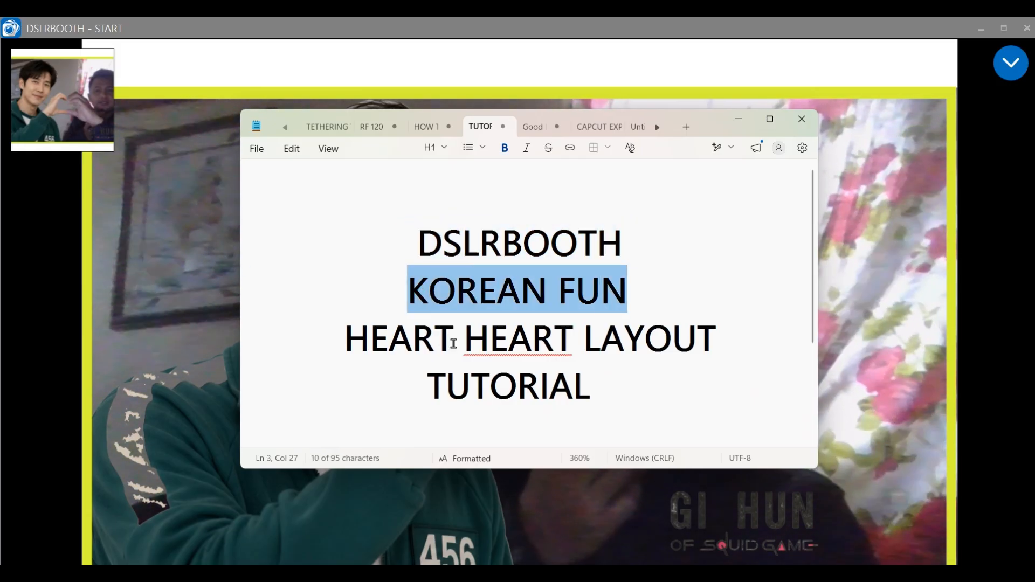
pyautogui.moveTo(371, 337); pyautogui.dragTo(702, 360)
pyautogui.moveTo(443, 381); pyautogui.dragTo(640, 374)
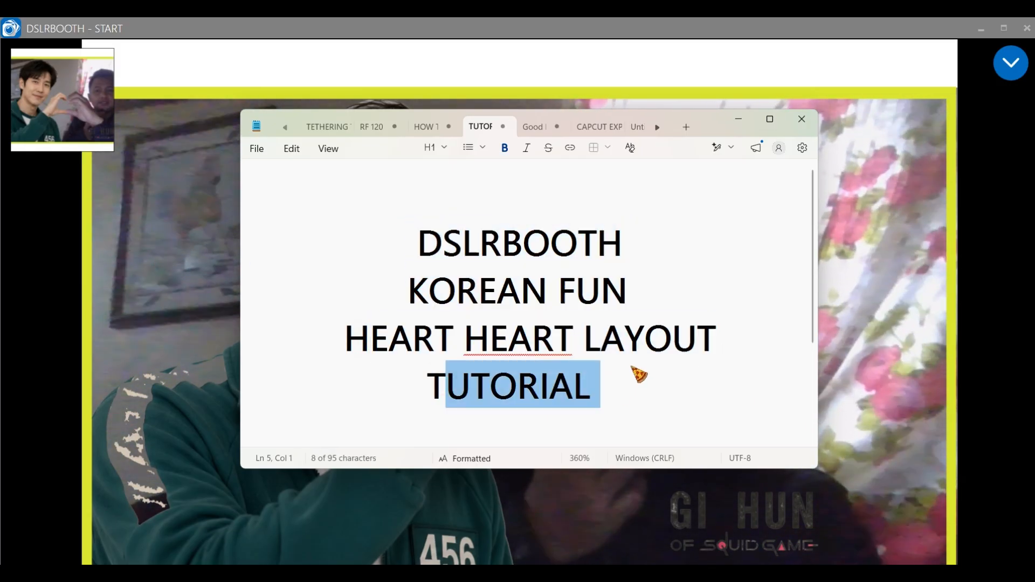
pyautogui.click(661, 374)
# - Minimise the Notepad and dslrBooth windows to show the desktop
pyautogui.click(739, 118)
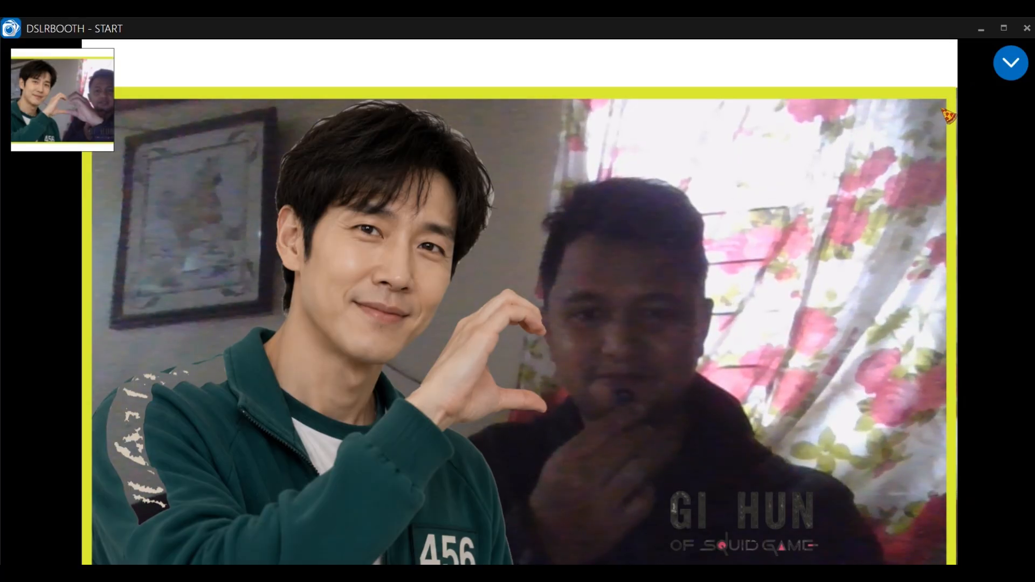
pyautogui.click(981, 29)
pyautogui.click(999, 42)
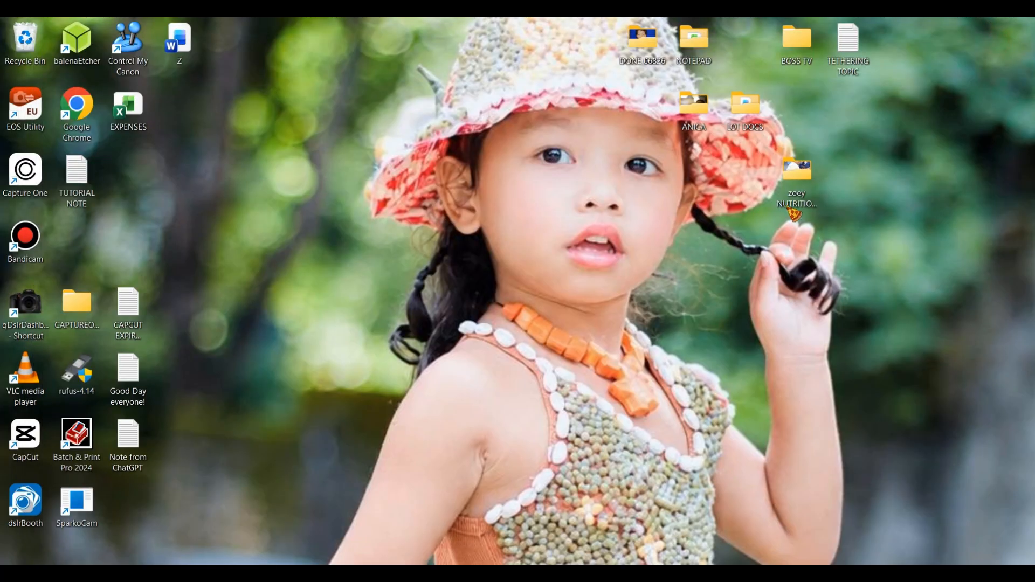